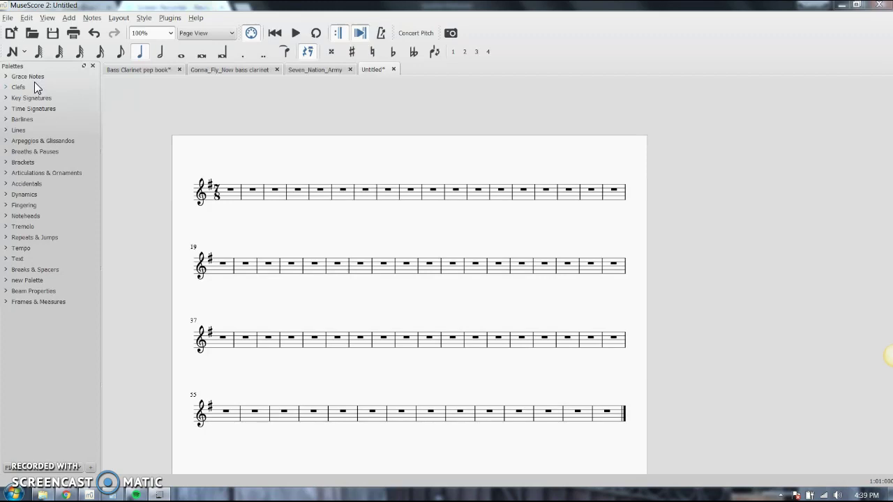
Step: Discard the unsaved Untitled score and create a new Flute score in F major, 4/4
click(393, 69)
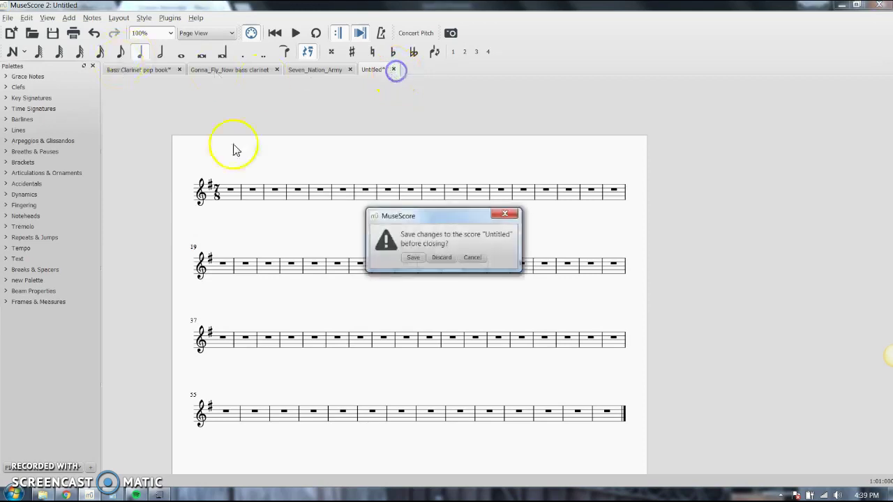
click(444, 263)
click(7, 17)
click(16, 26)
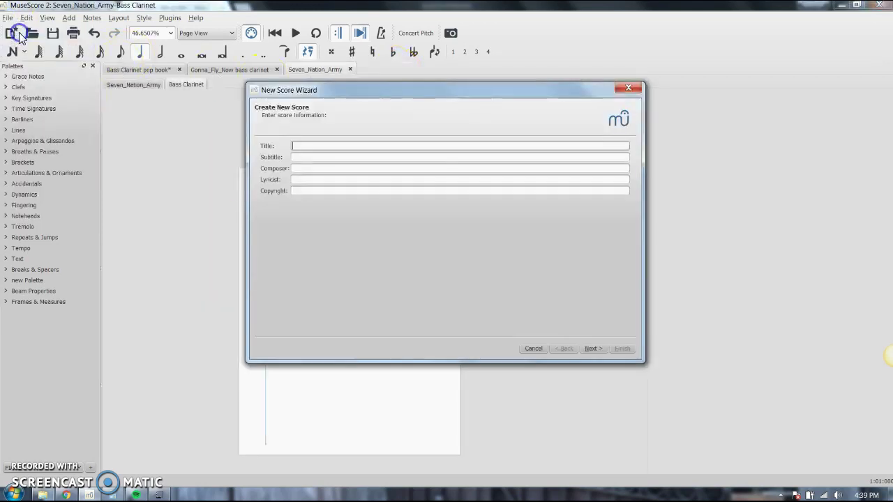
click(596, 349)
double_click(282, 205)
click(291, 175)
click(412, 172)
click(592, 348)
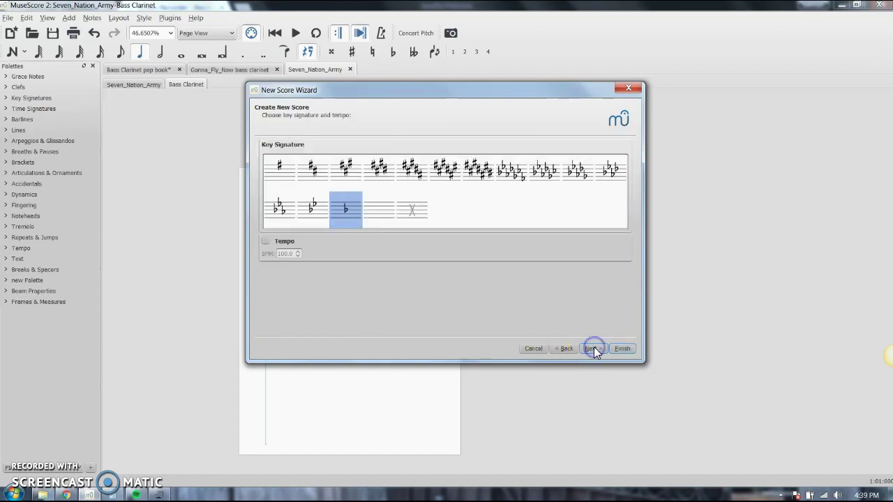
click(624, 350)
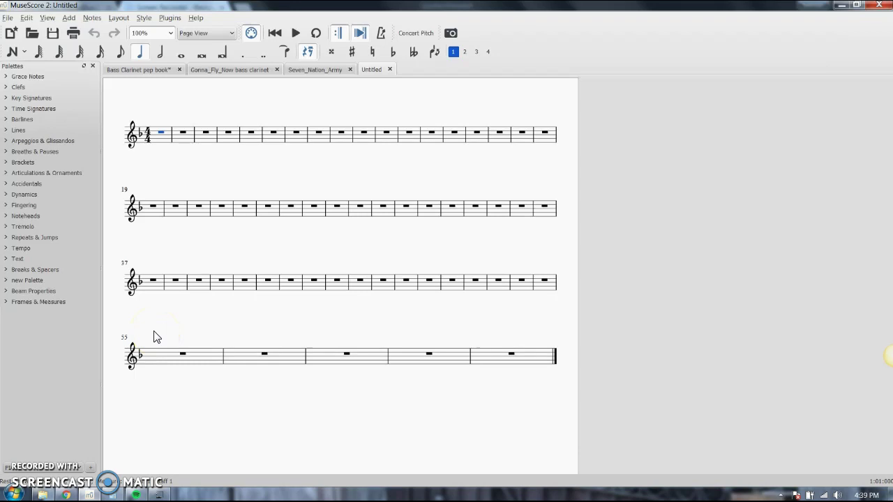
Step: Switch the palette workspace to Basic, then to Advanced
click(56, 469)
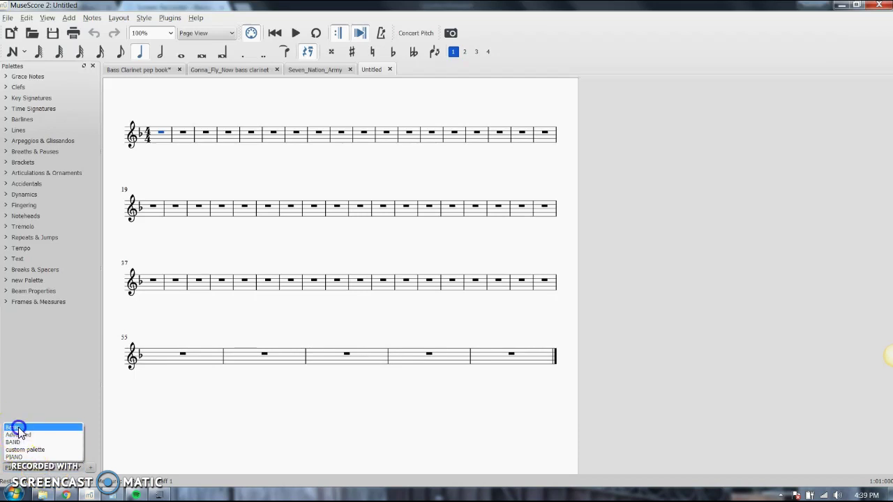
click(16, 427)
click(63, 467)
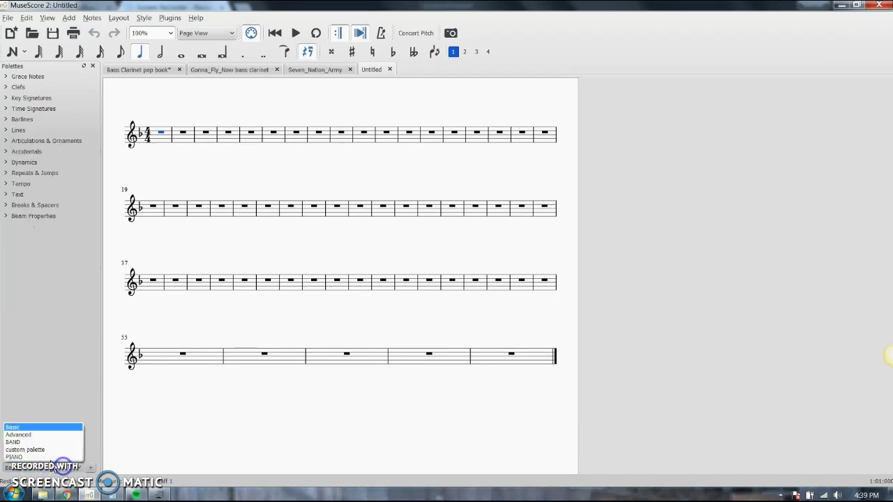
click(23, 437)
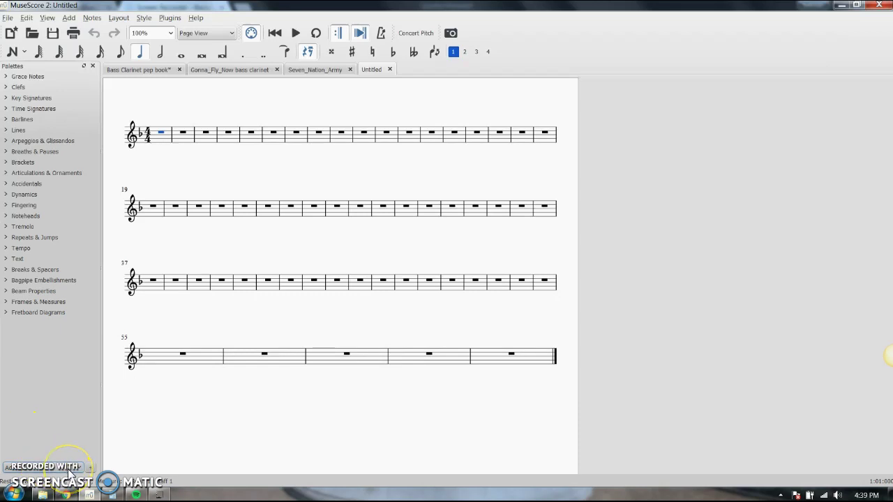
Step: Create a new palette workspace under an unused name after PIANO is rejected
click(89, 468)
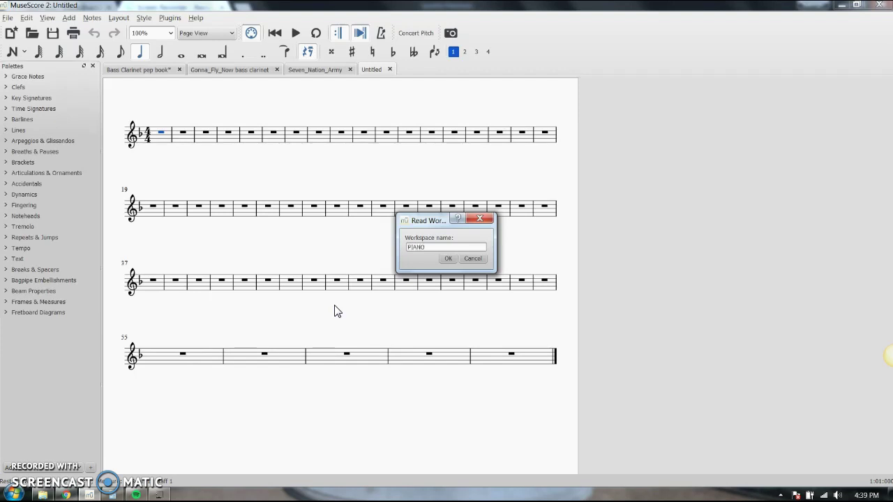
click(448, 258)
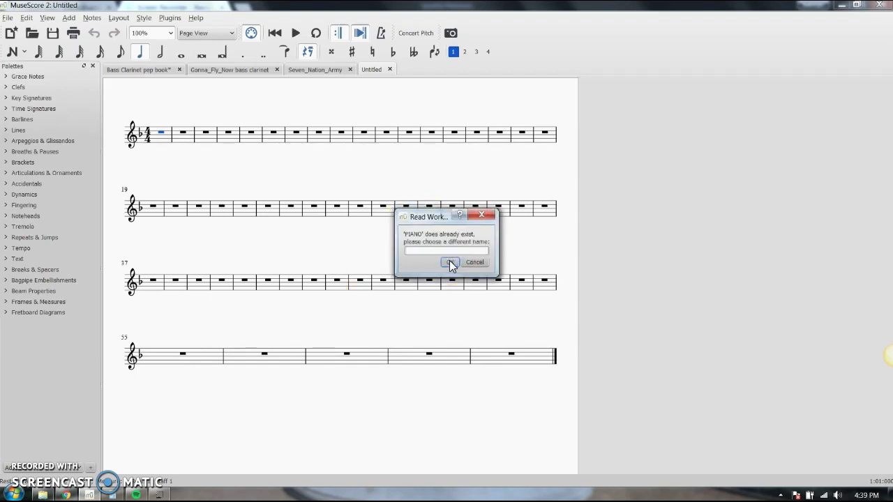
click(431, 253)
click(450, 261)
click(101, 357)
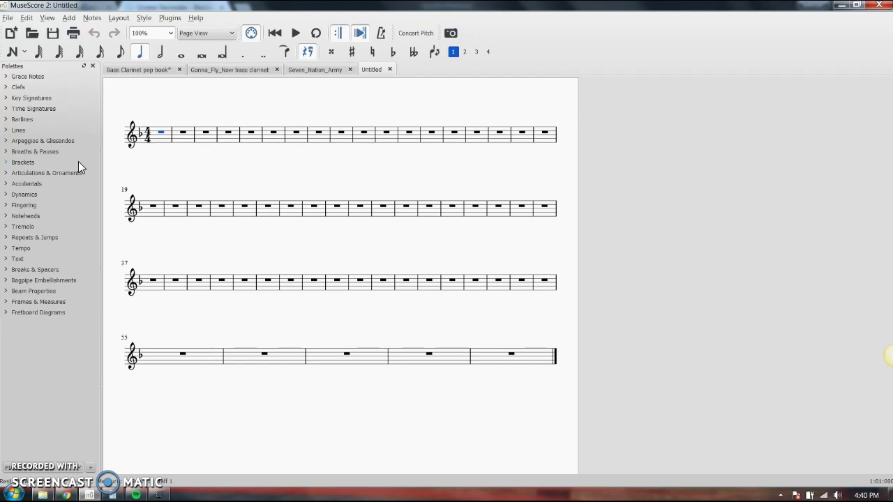
Step: Enable editing on the Grace Notes palette and expand it to show its cells
right_click(36, 79)
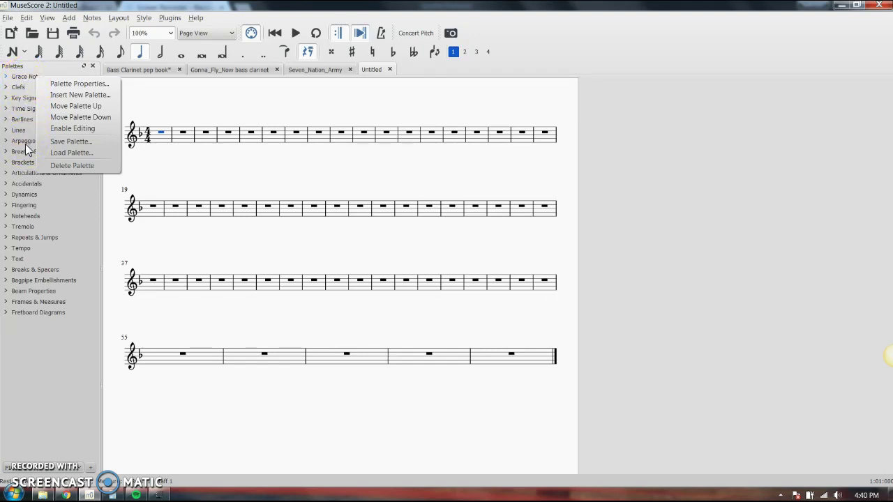
click(46, 129)
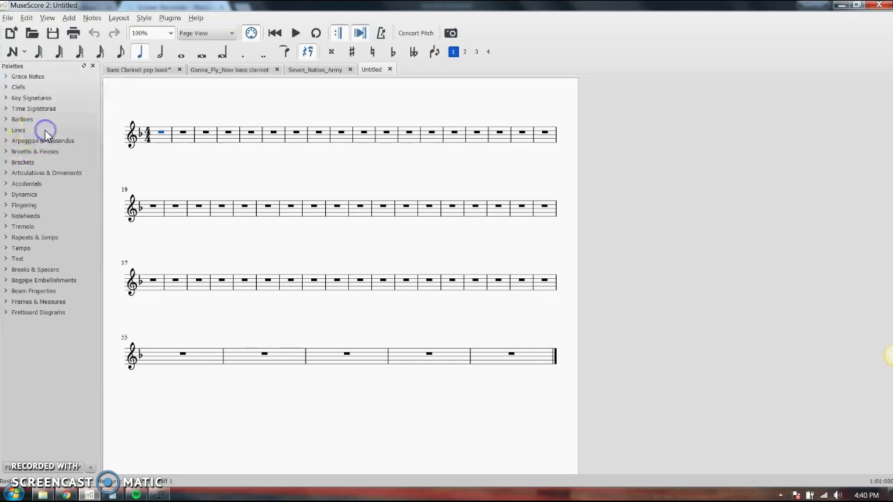
click(7, 79)
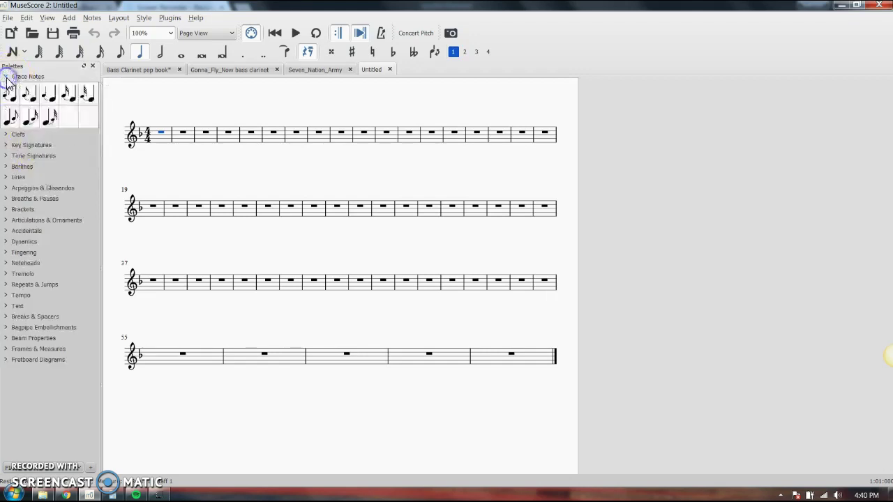
click(84, 133)
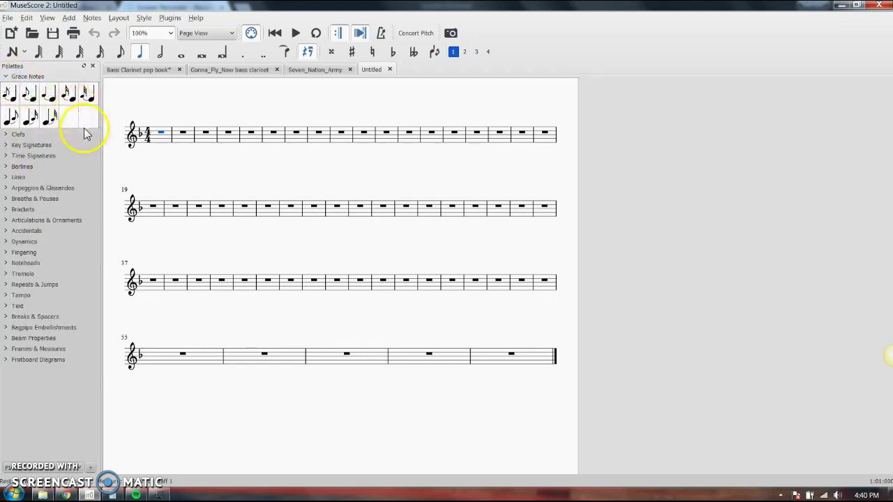
Step: Drag grace-note cells in the first and second rows of Grace Notes into a new order
right_click(12, 94)
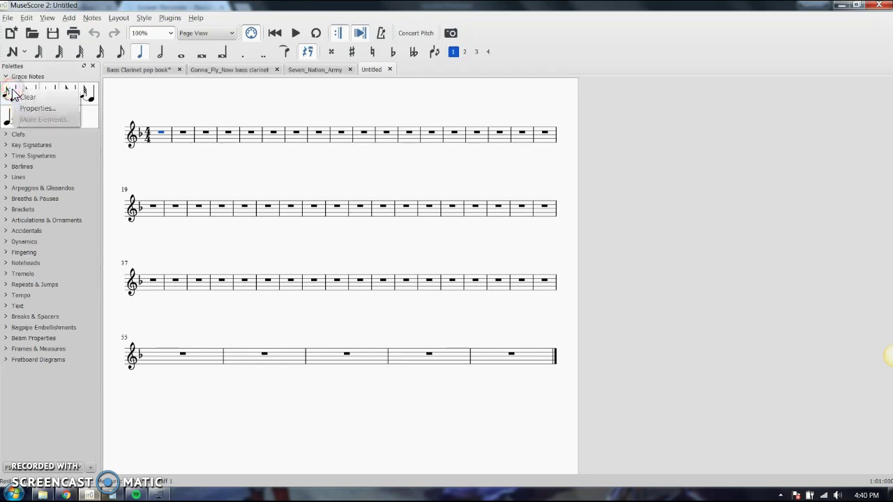
click(19, 97)
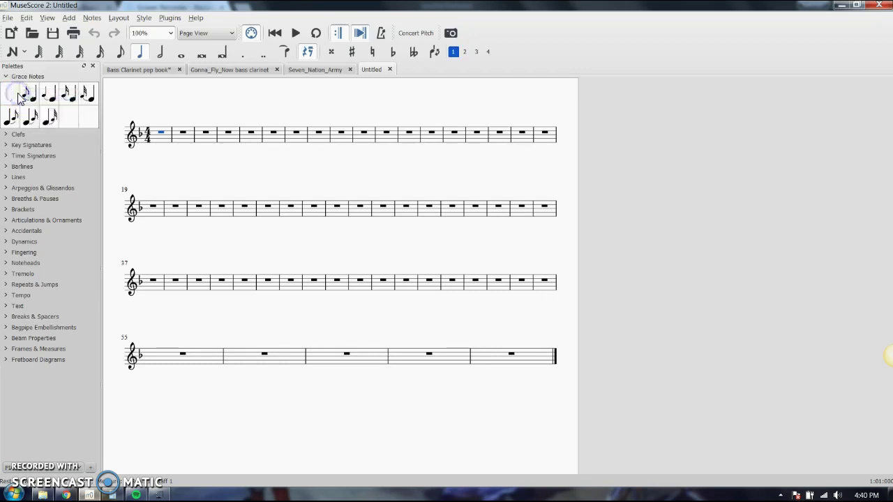
drag(19, 97, 42, 129)
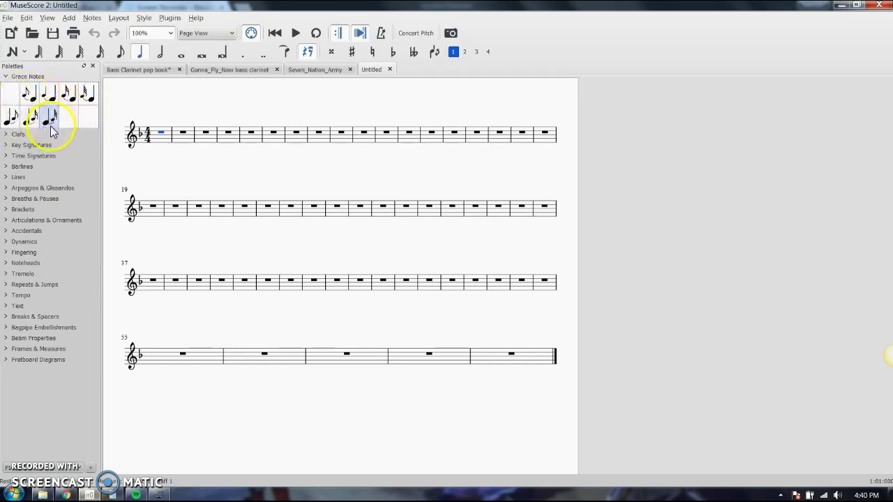
click(34, 93)
drag(37, 98, 70, 94)
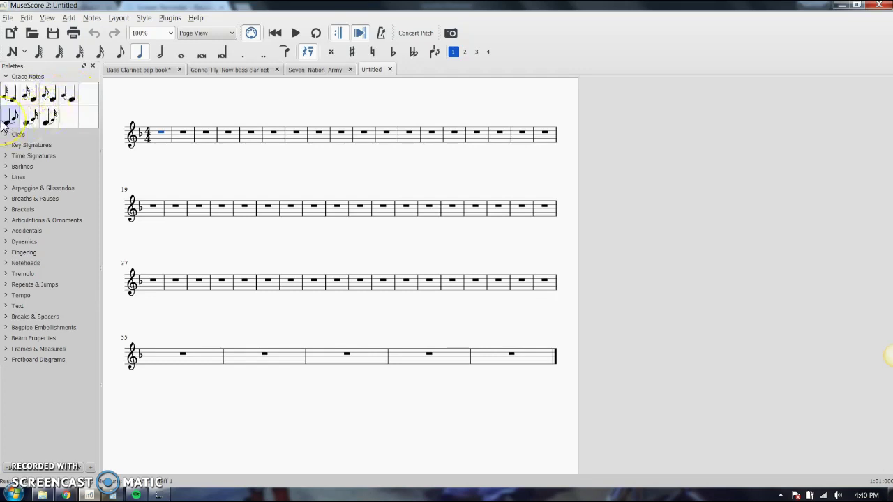
drag(12, 117, 32, 96)
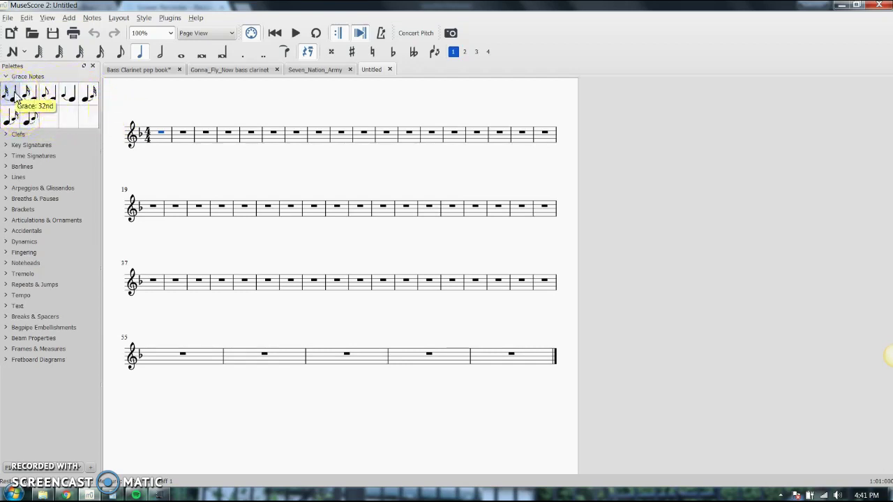
click(57, 123)
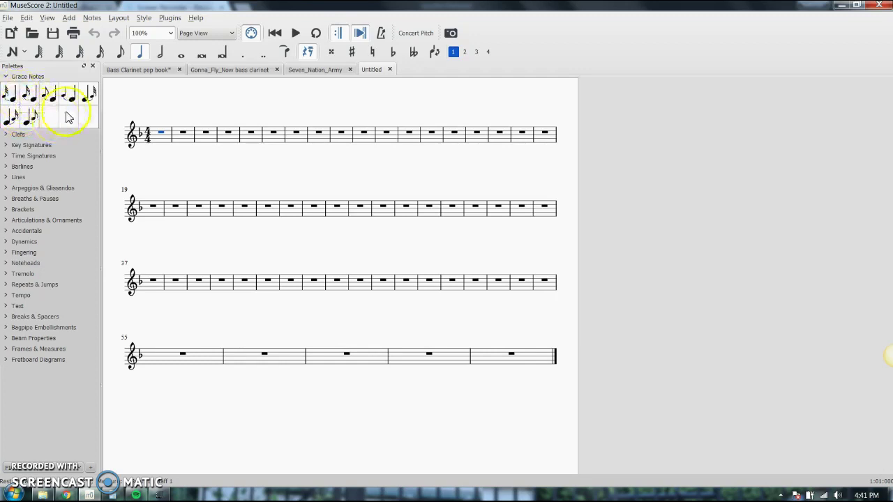
click(82, 119)
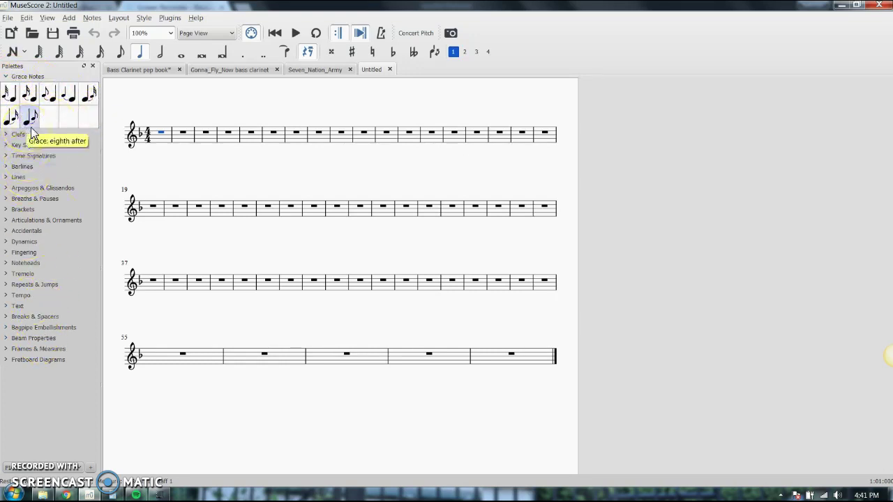
Step: From the Master Palette's clefs, drag the TAB clef into the Grace Notes palette
click(48, 19)
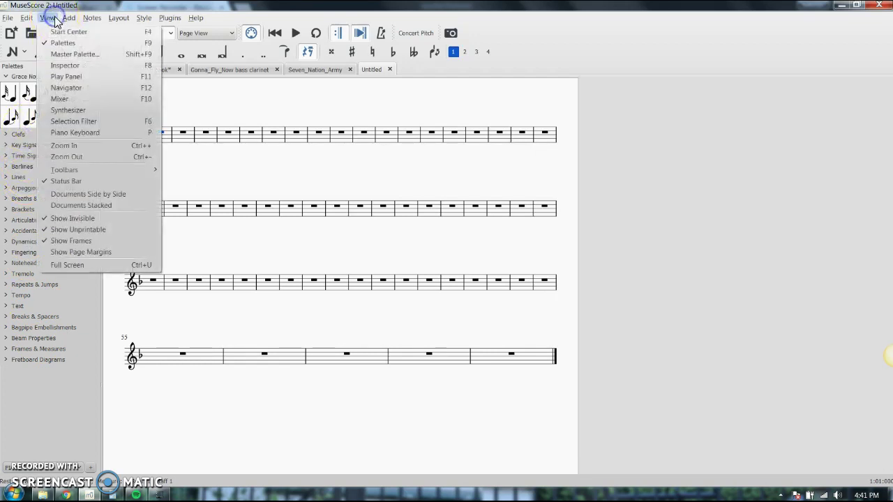
click(46, 56)
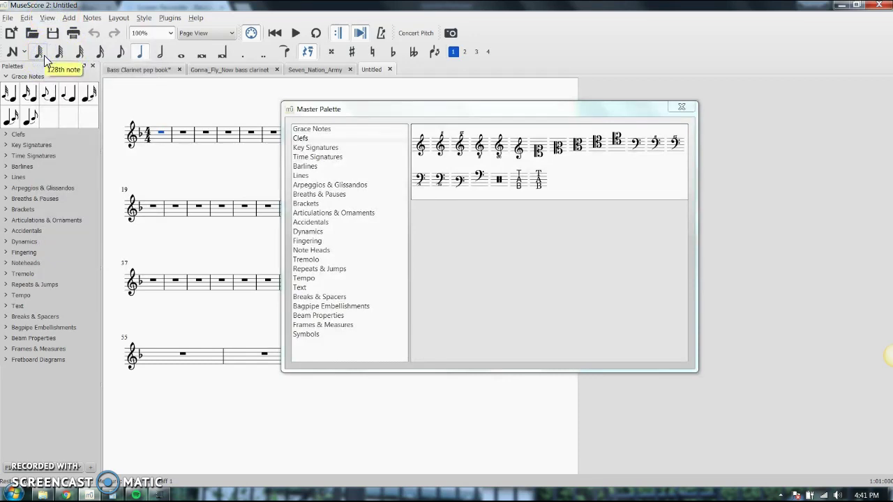
click(318, 128)
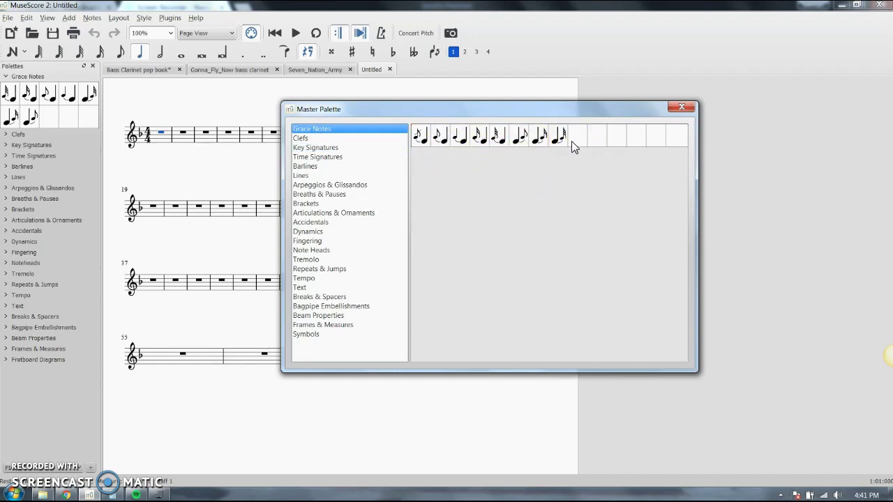
click(319, 138)
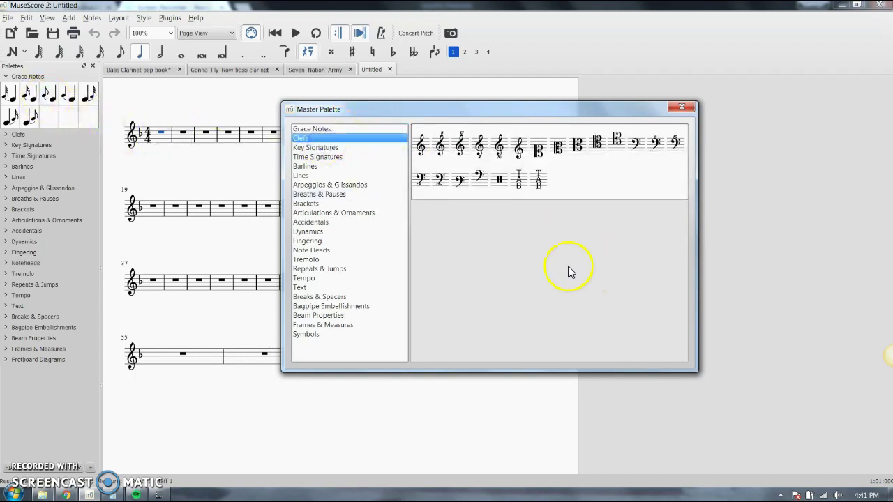
drag(542, 189, 50, 116)
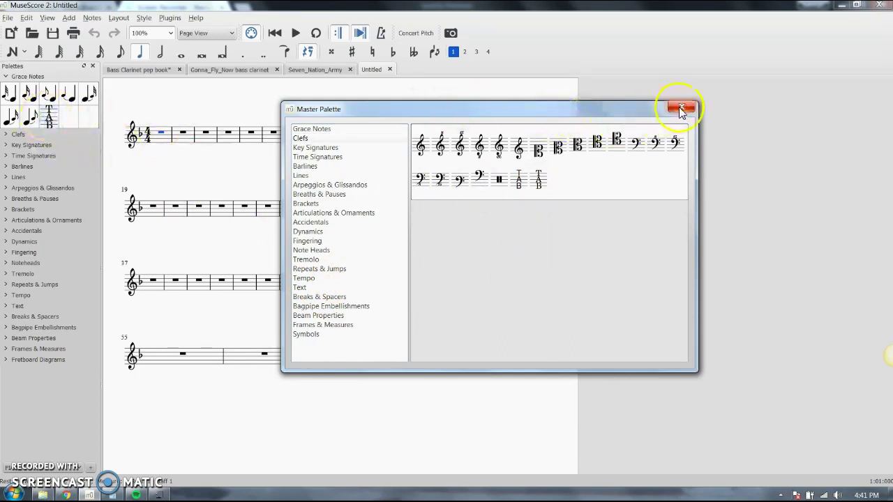
Step: Add three caesuras and a breath comma from Breaths & Pauses to Grace Notes
click(319, 194)
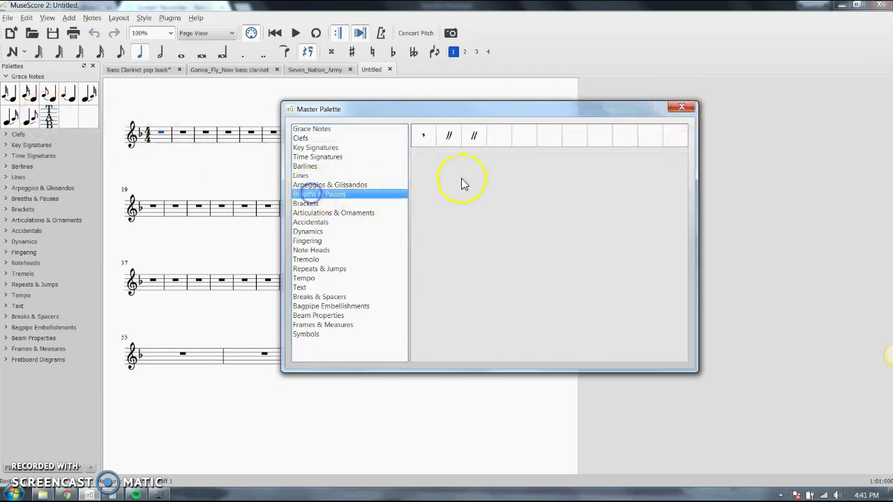
click(475, 138)
drag(474, 138, 70, 118)
drag(448, 135, 88, 119)
drag(423, 136, 86, 111)
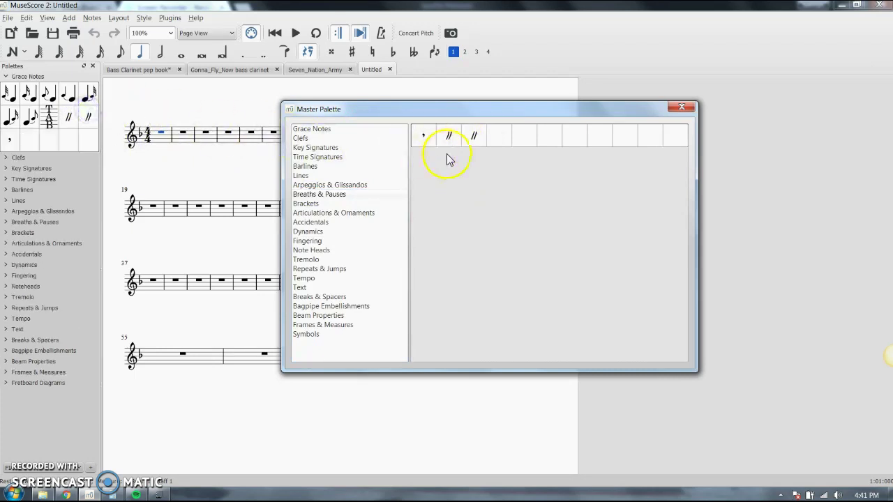
drag(448, 135, 29, 139)
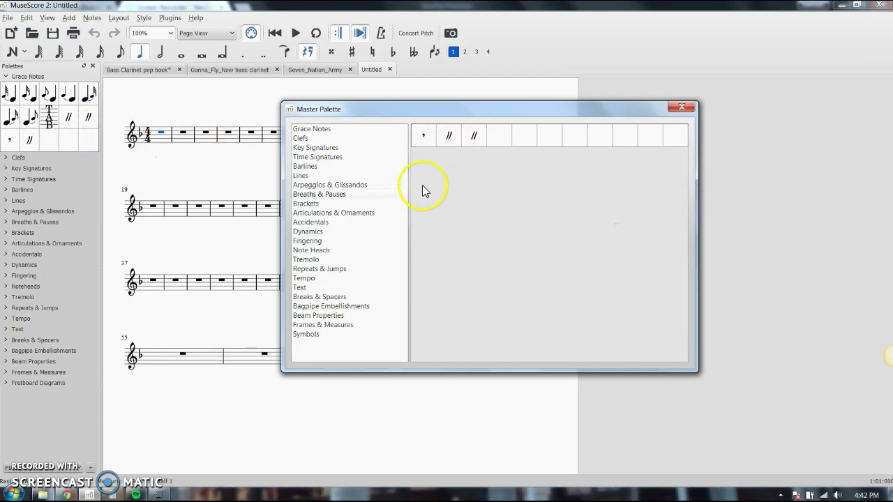
Step: Close the Master Palette and clear the TAB clef, caesuras and breath comma from Grace Notes
click(687, 109)
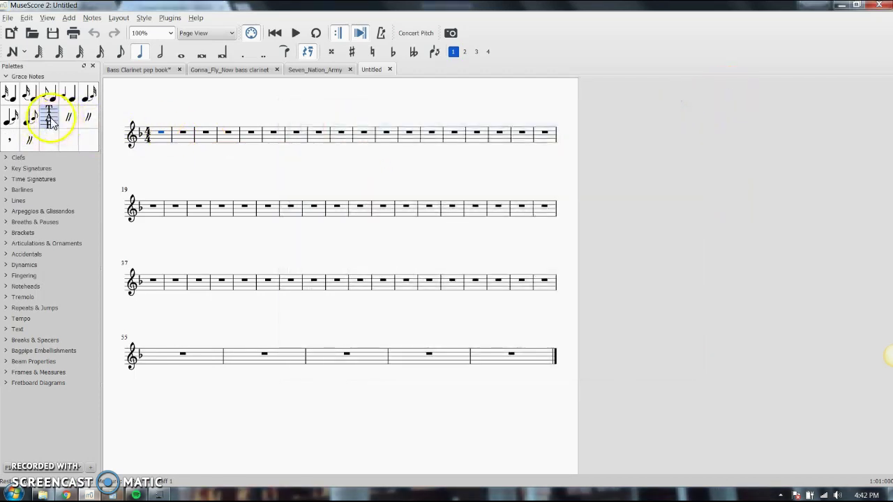
right_click(60, 123)
click(67, 125)
right_click(68, 119)
click(80, 124)
right_click(84, 119)
click(99, 129)
right_click(10, 139)
click(24, 147)
right_click(27, 140)
click(39, 146)
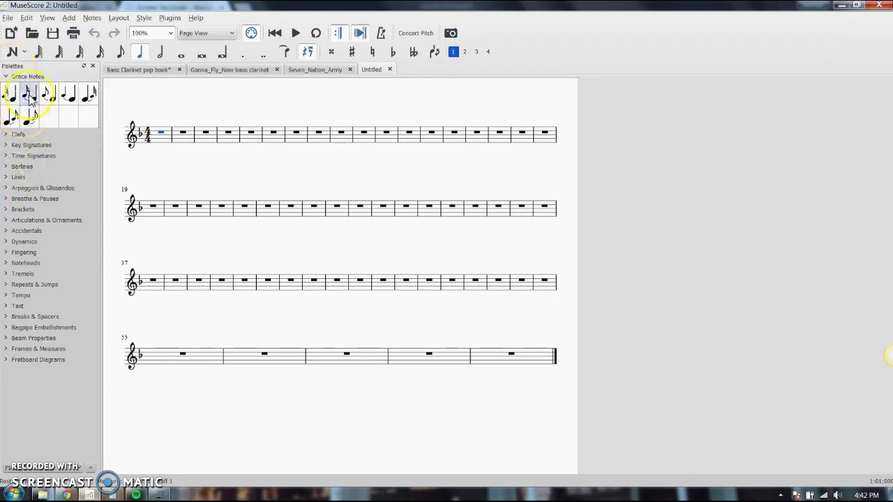
Step: Collapse Grace Notes, expand Clefs and attempt to clear a treble clef cell
click(6, 77)
click(7, 87)
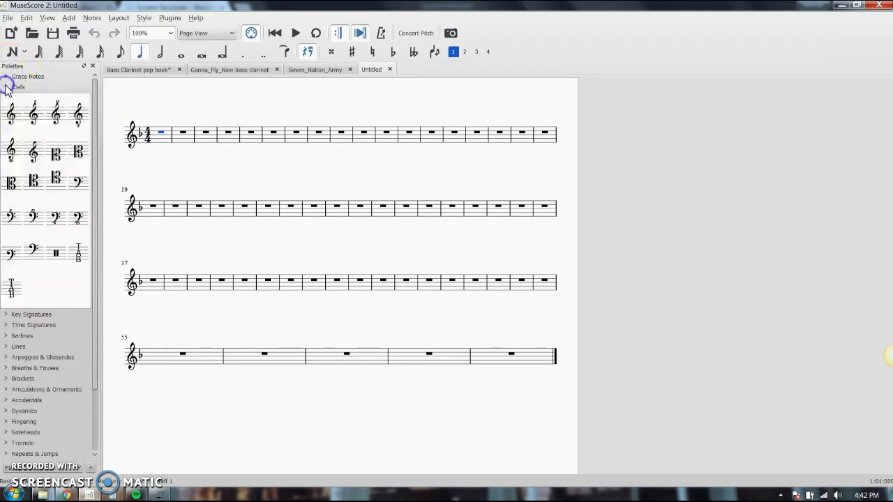
right_click(36, 121)
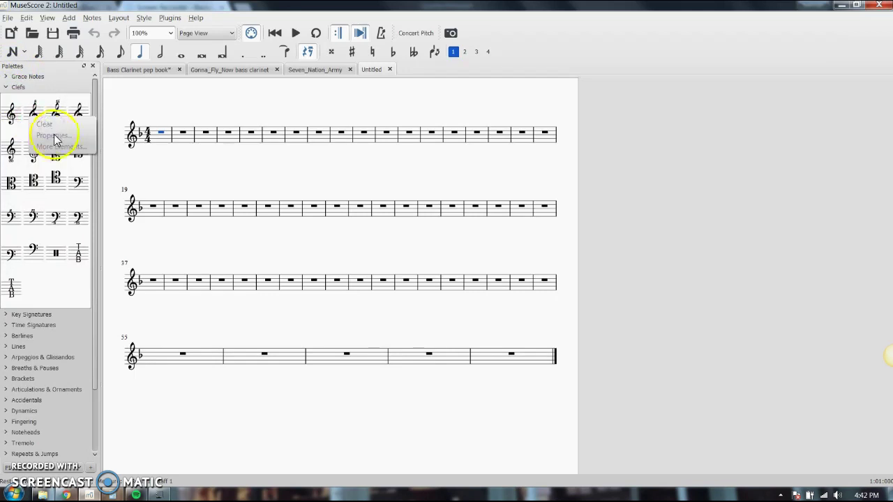
right_click(38, 117)
click(53, 123)
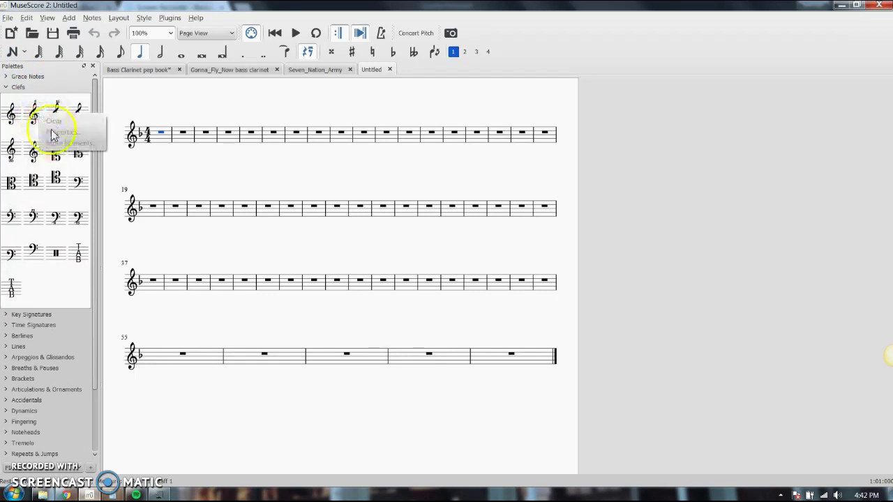
Step: Enable editing on the Clefs palette and clear both TAB clefs and the percussion clef
right_click(17, 88)
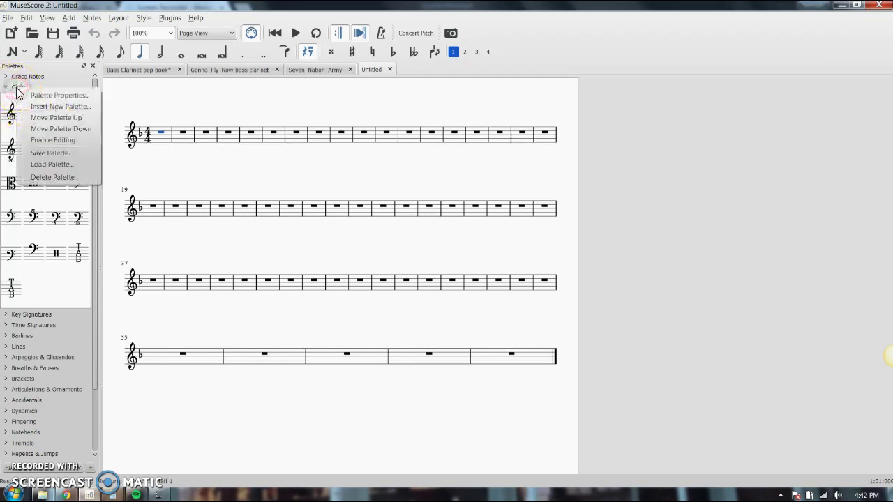
click(42, 140)
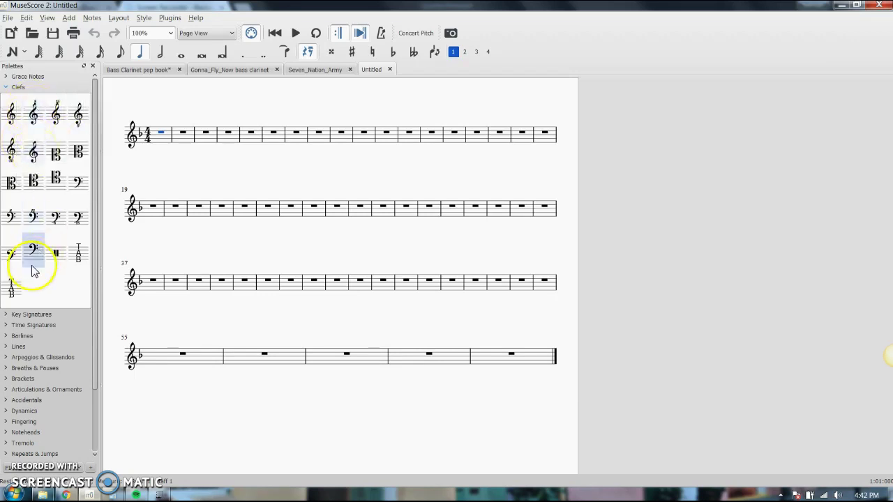
right_click(11, 288)
click(27, 297)
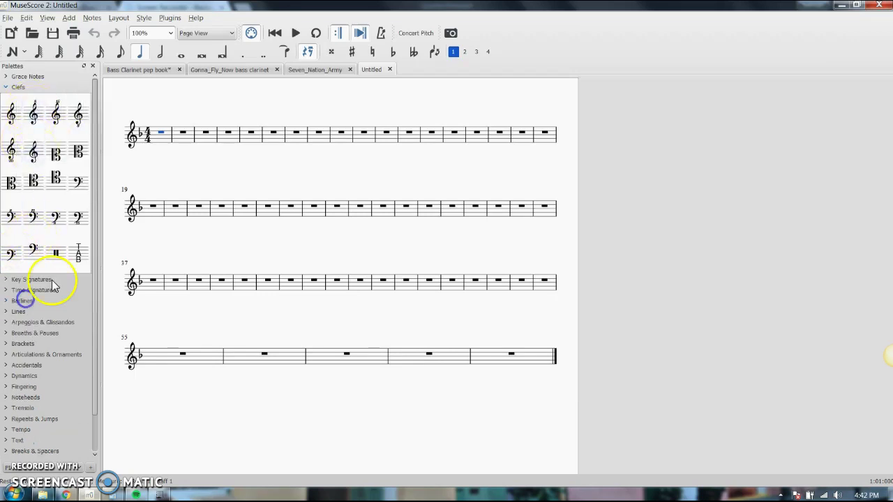
right_click(75, 253)
click(85, 260)
right_click(54, 253)
click(67, 260)
Step: Collapse Clefs and briefly expand and collapse Key Signatures and Time Signatures
click(17, 88)
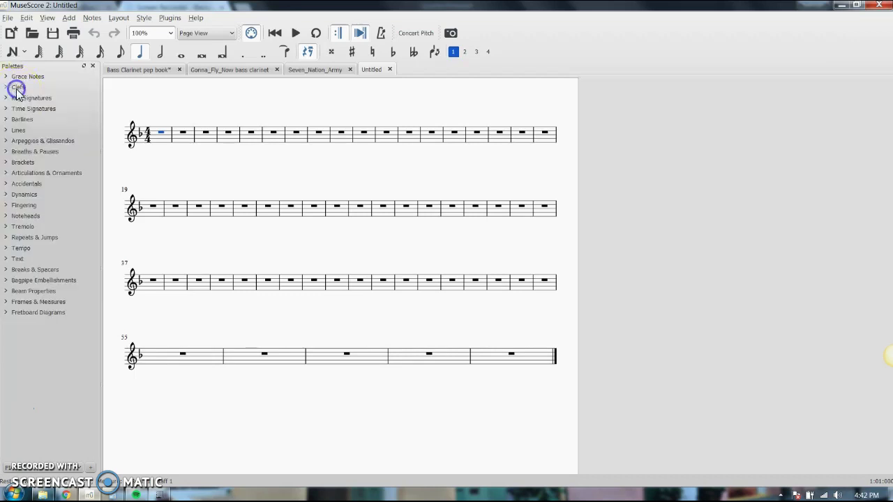
click(19, 98)
click(19, 98)
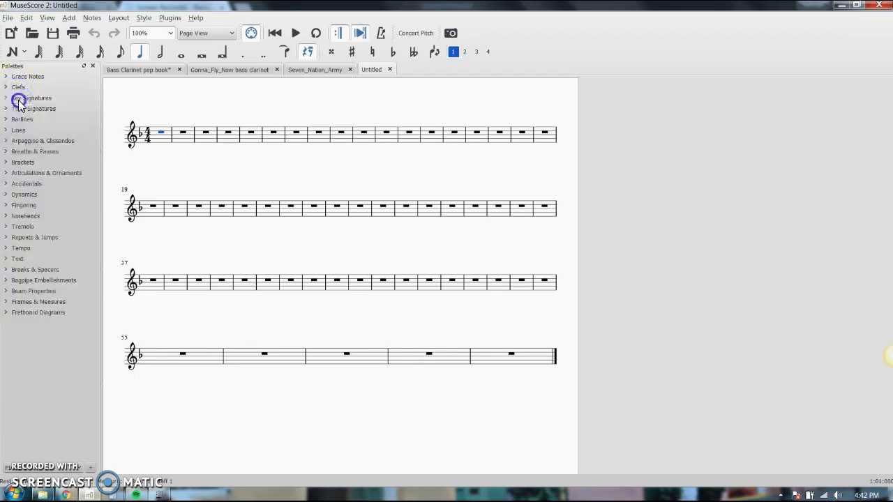
click(21, 109)
click(21, 110)
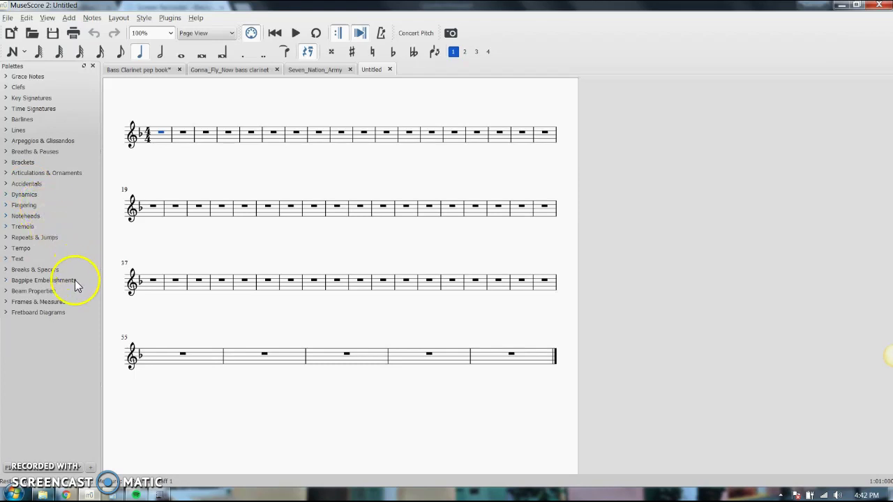
Step: Delete the Bagpipe Embellishments palette, confirming with Yes
right_click(21, 282)
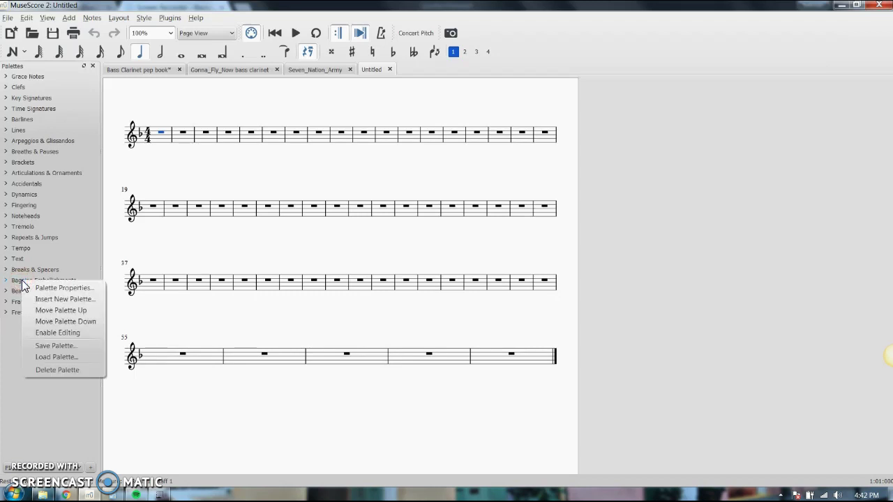
click(56, 369)
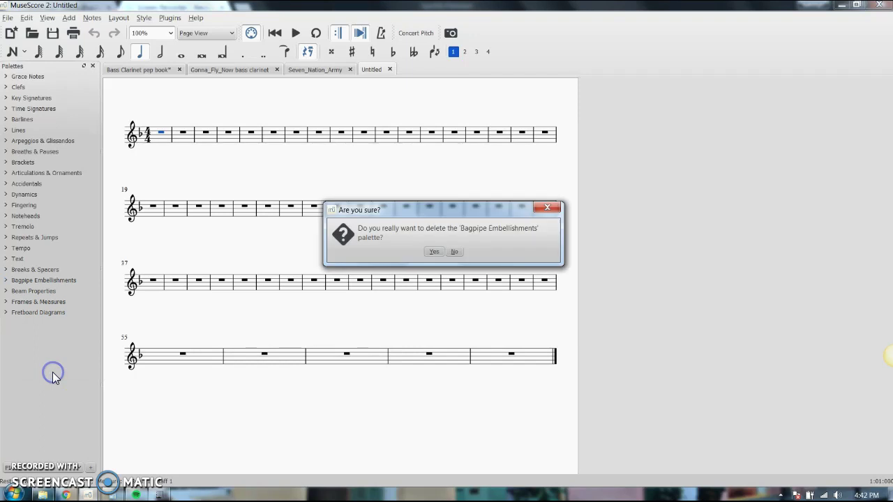
click(434, 252)
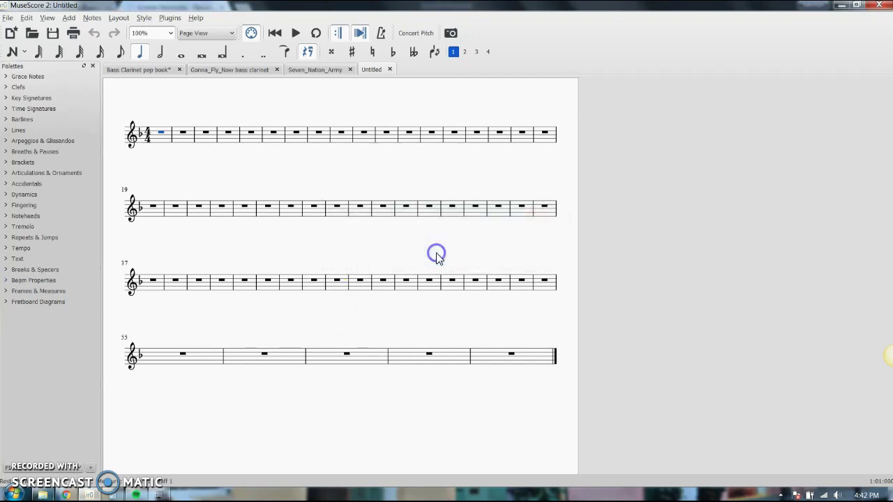
Step: Toggle the Fretboard Diagrams palette open and closed, then enable editing on it
click(10, 302)
click(39, 307)
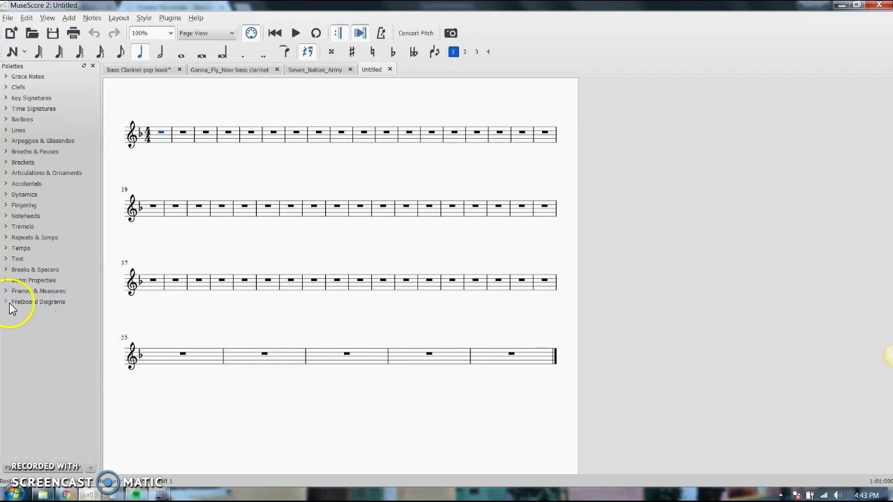
click(7, 304)
click(34, 303)
right_click(36, 301)
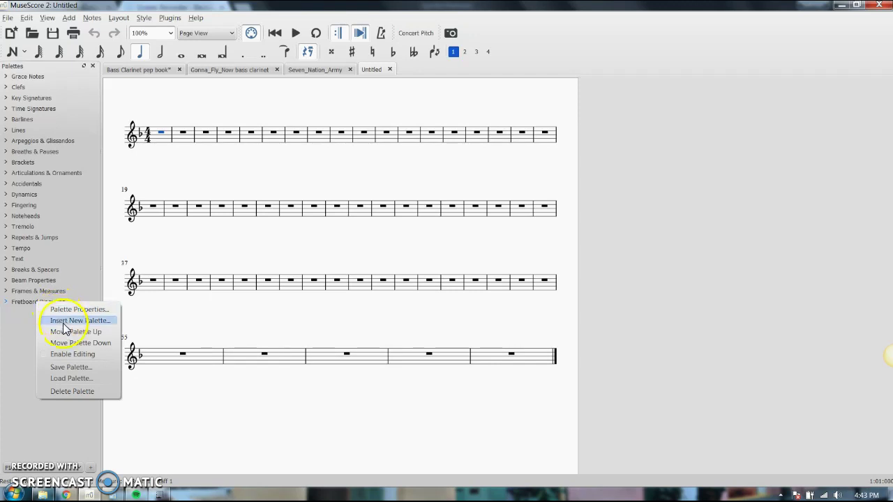
click(47, 356)
Step: Rename the Fretboard Diagrams palette to 'Quick Access' in Palette Properties
right_click(27, 302)
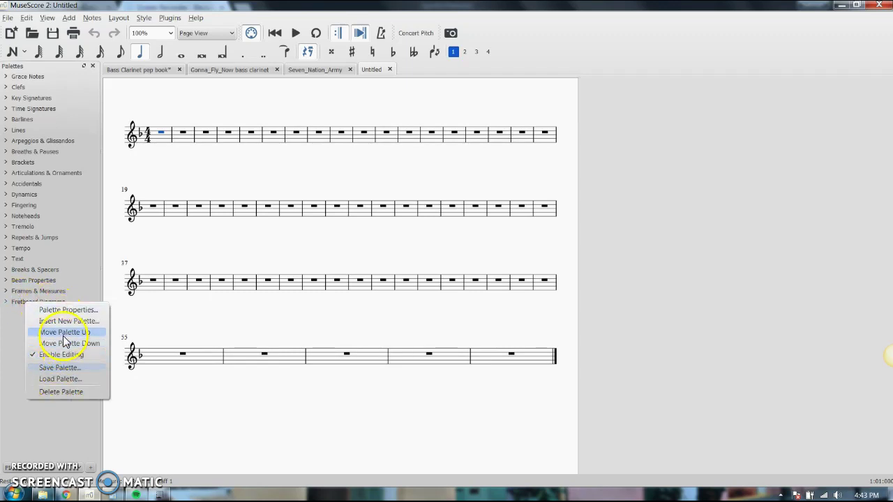
click(69, 312)
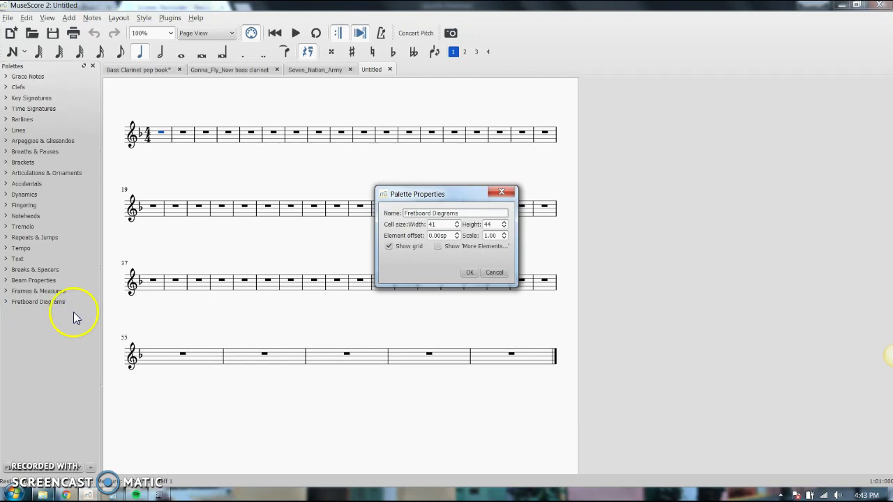
drag(474, 214, 392, 211)
text(Quick Access)
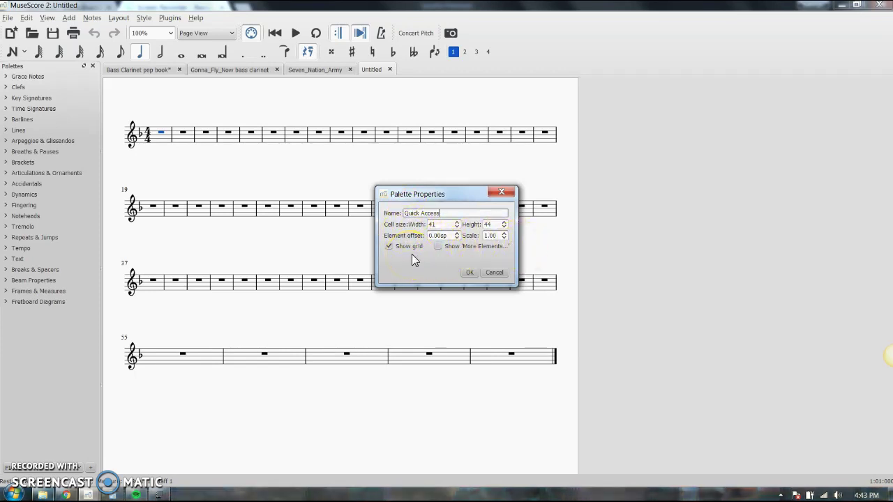
click(471, 274)
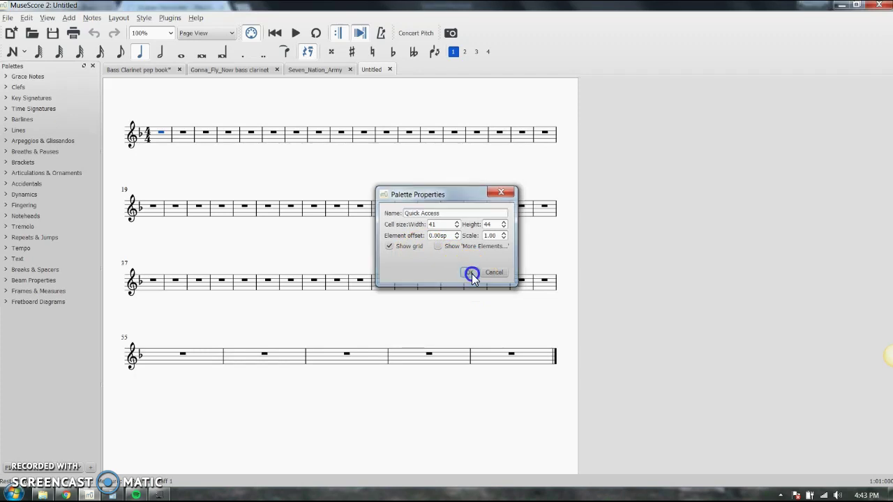
right_click(25, 302)
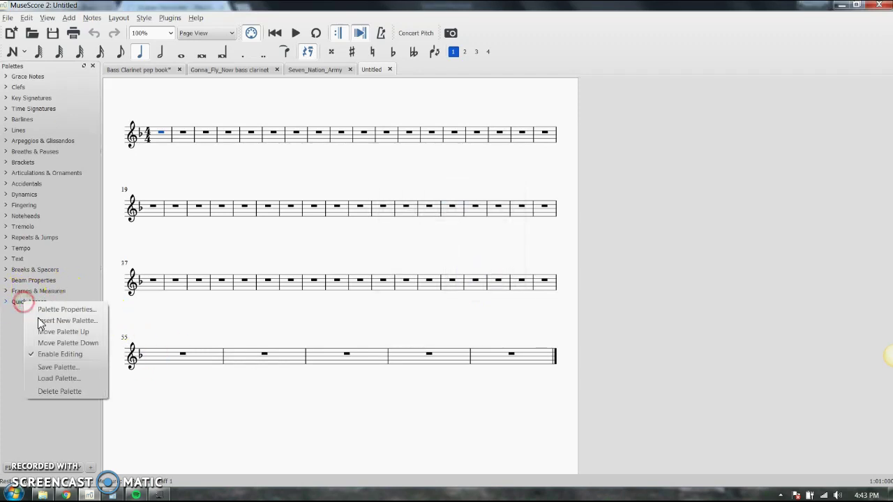
click(51, 310)
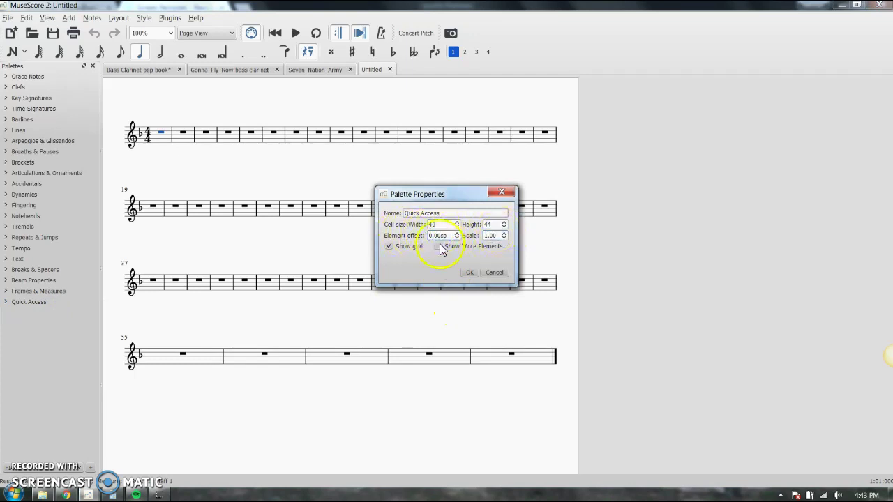
click(468, 273)
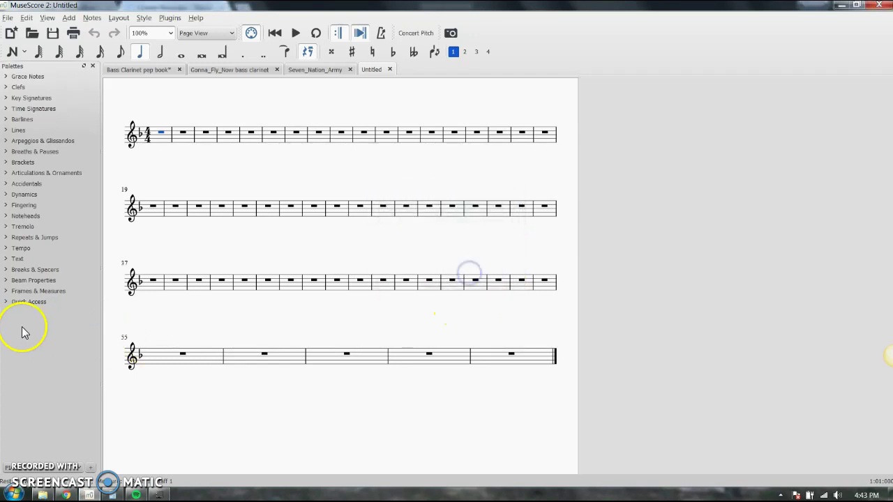
Step: Expand Quick Access and clear its first three chord diagrams
click(6, 302)
scroll(42, 348, down, 2)
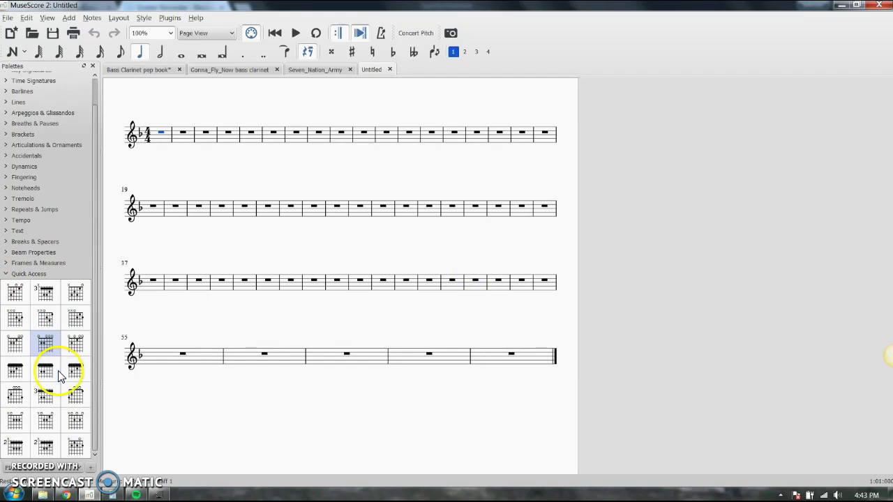
right_click(19, 299)
click(29, 304)
right_click(40, 300)
click(53, 305)
right_click(67, 298)
click(84, 305)
click(14, 304)
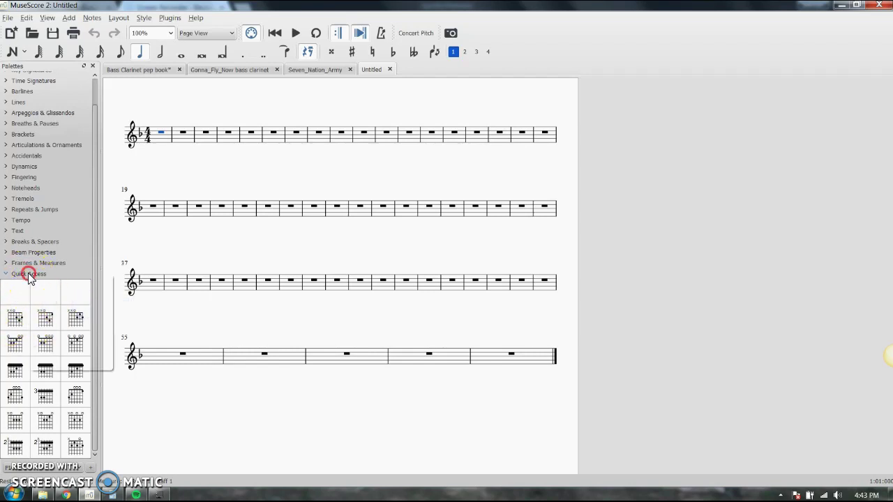
Step: Delete the Quick Access palette, confirming with Yes
right_click(28, 274)
click(56, 364)
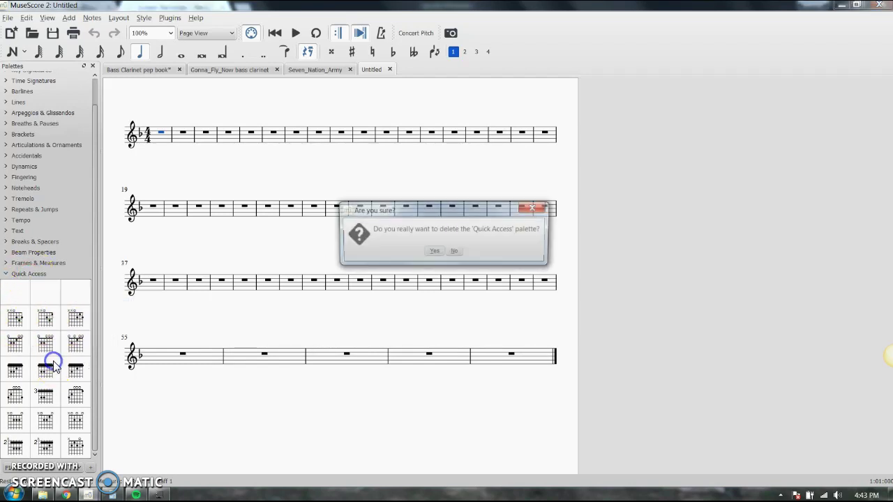
click(408, 252)
right_click(29, 293)
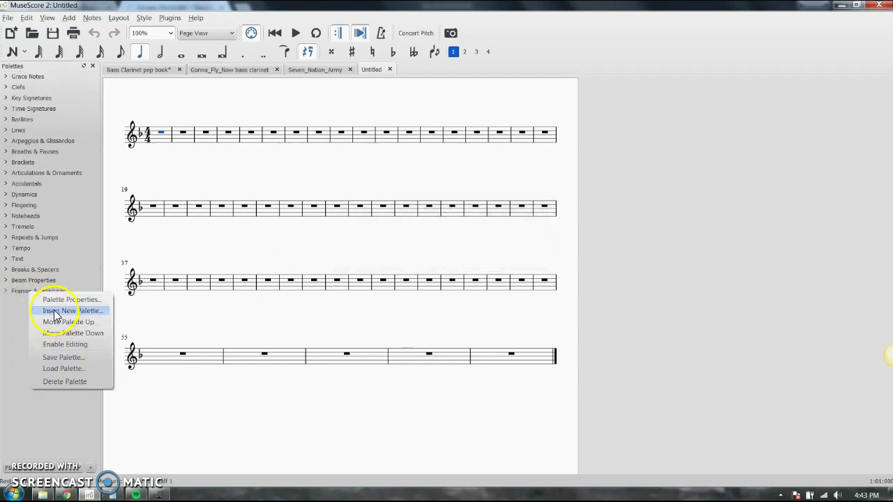
Step: Insert a new palette above Frames & Measures and name it 'Quick Access'
click(55, 312)
drag(445, 213, 314, 202)
text(Quick Access)
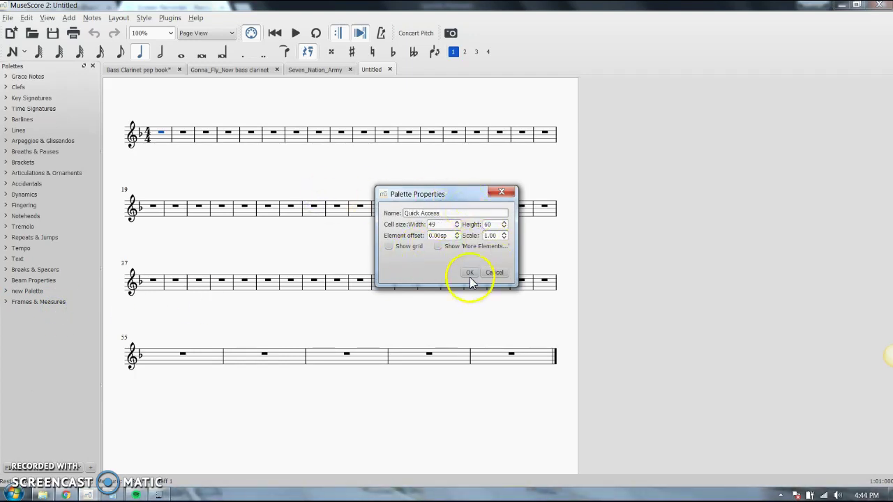
click(470, 274)
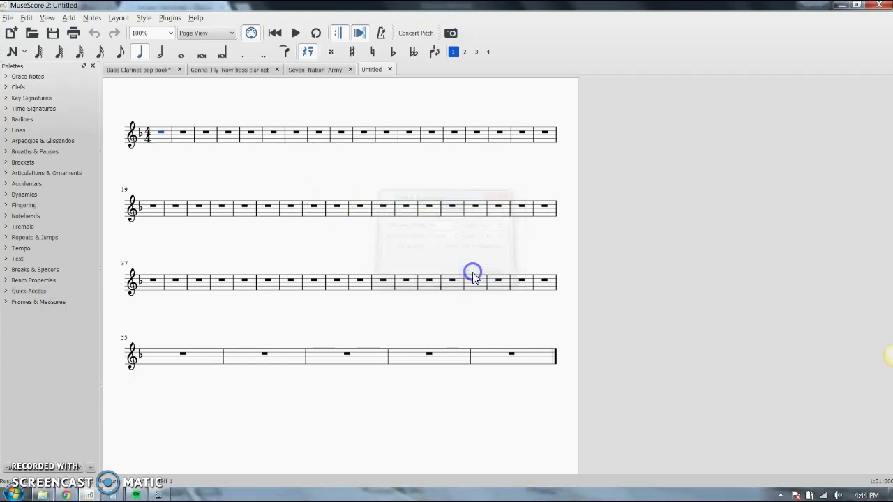
click(7, 292)
click(6, 292)
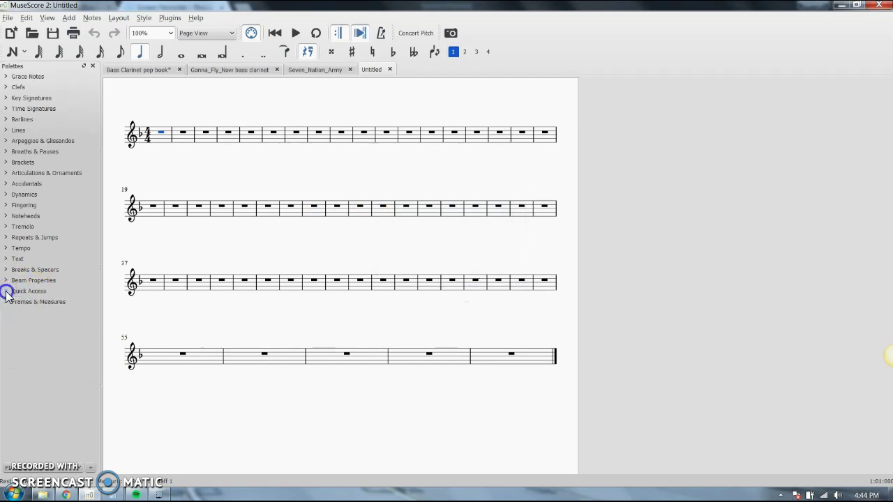
Step: Open the Master Palette from the View menu and close it again
click(47, 18)
click(70, 53)
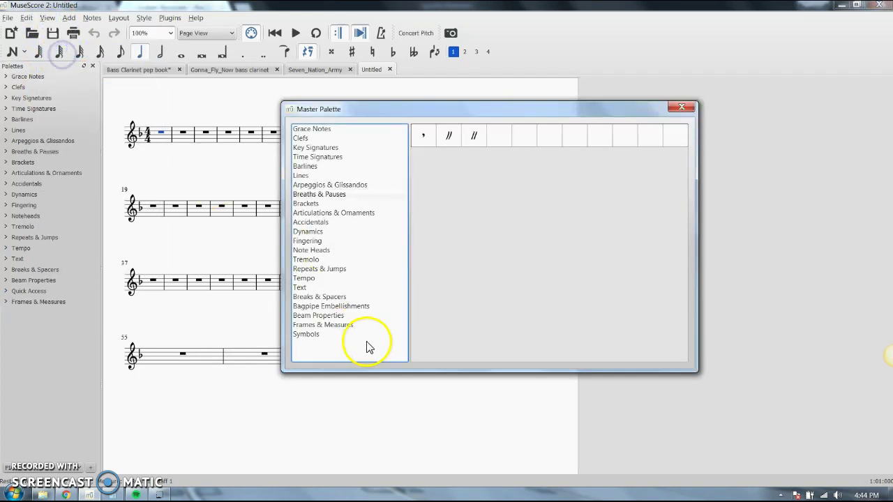
click(681, 108)
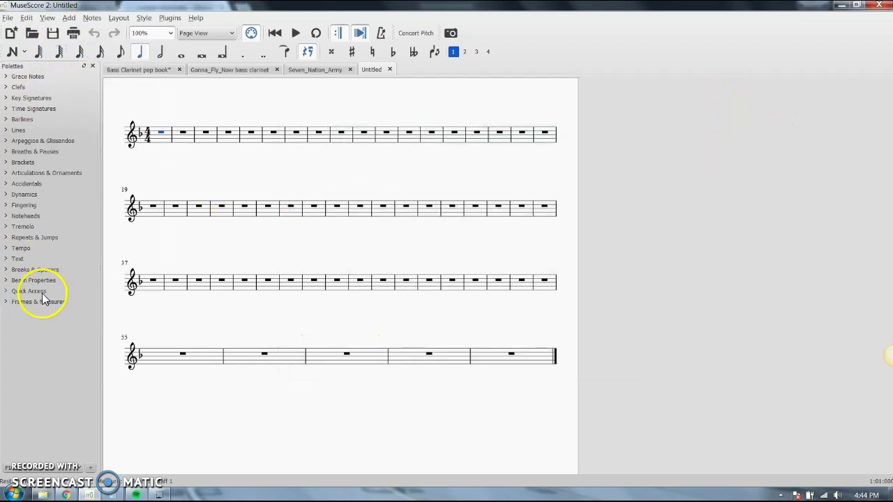
Step: Delete the Quick Access palette, confirming with Yes, then expand Time Signatures
right_click(42, 293)
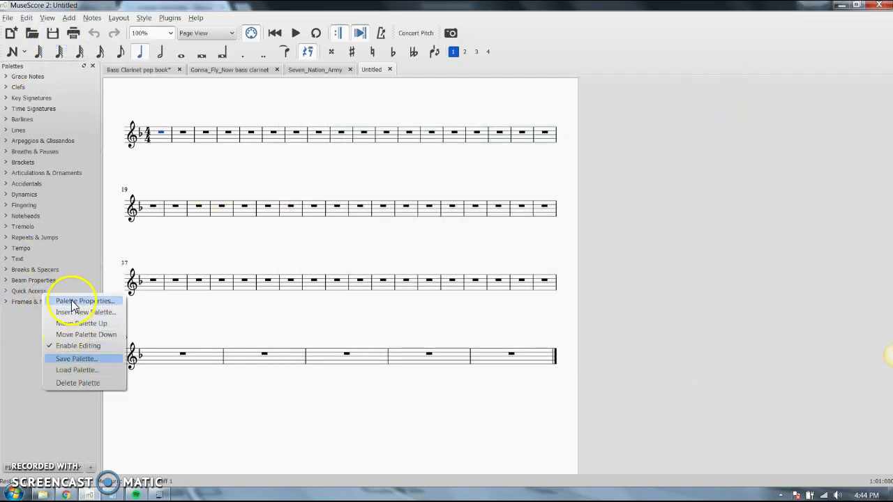
click(67, 383)
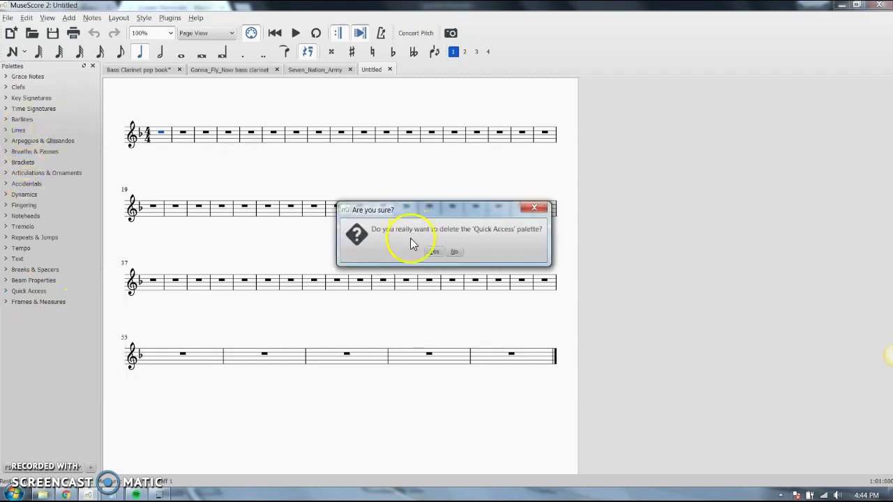
click(434, 253)
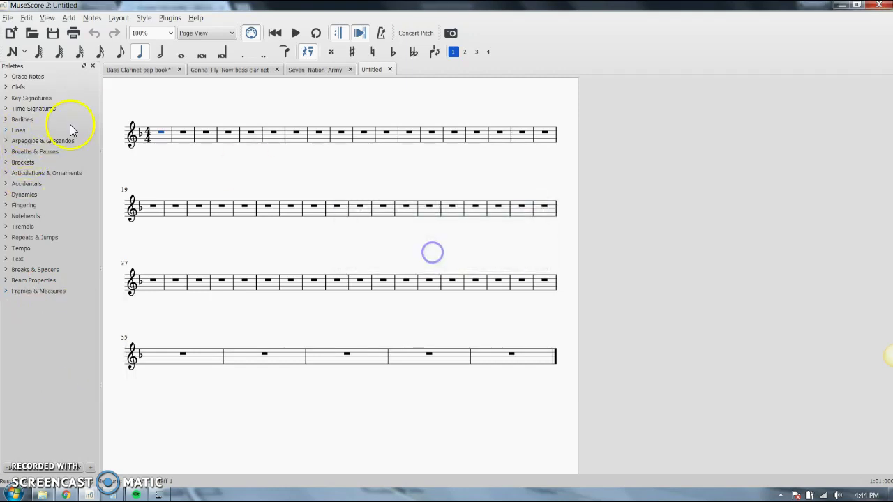
click(7, 109)
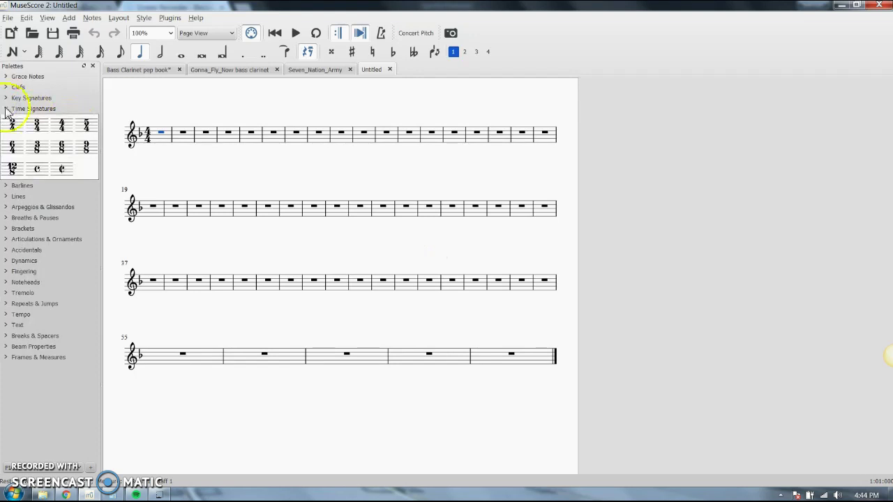
Step: Open the Master Palette on Time Signatures, showing Create Time Signature set to 3/2
click(47, 17)
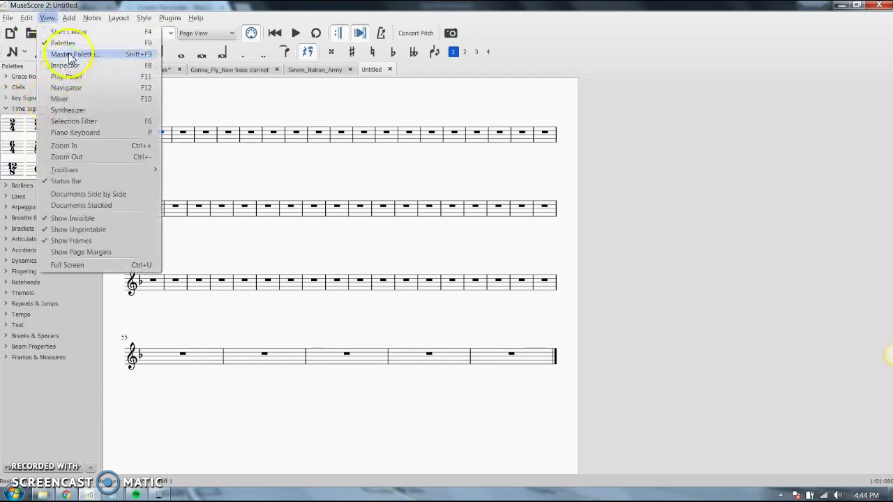
click(67, 54)
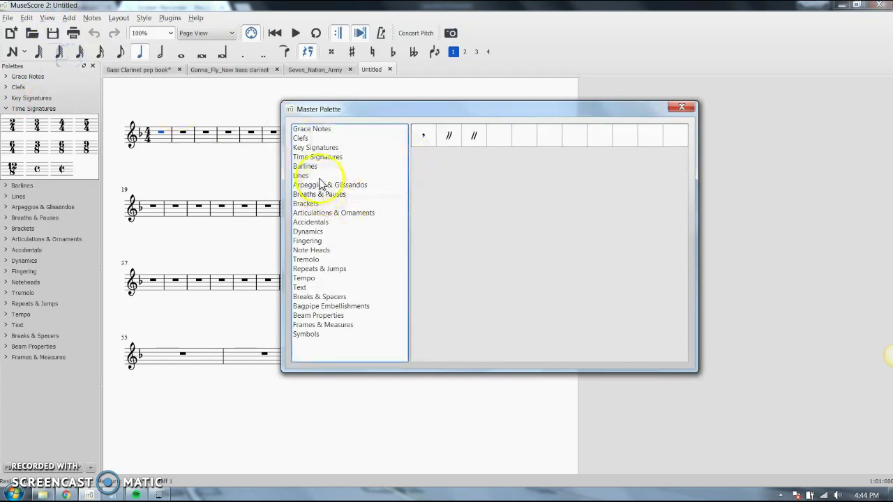
click(319, 156)
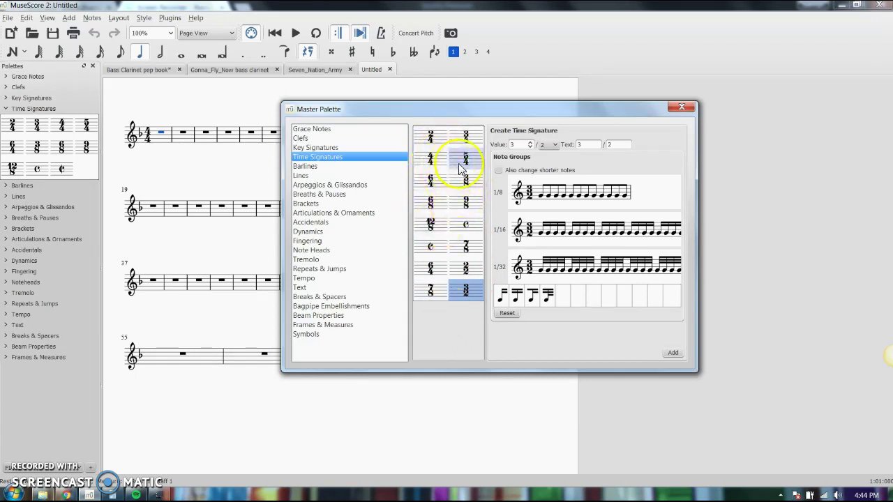
Step: Enable editing on the Time Signatures palette and drag 7/8 into it
right_click(43, 110)
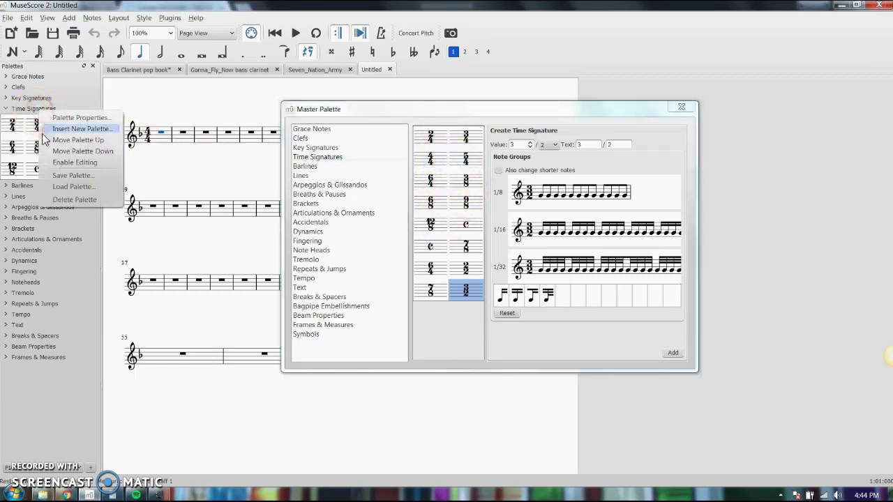
click(49, 164)
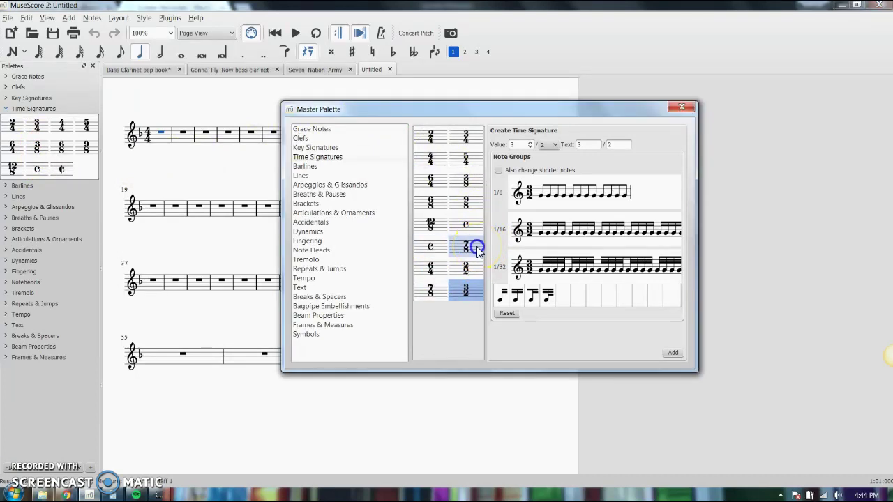
mouse_move(478, 253)
mouse_down()
mouse_move(300, 204)
mouse_move(88, 170)
mouse_up()
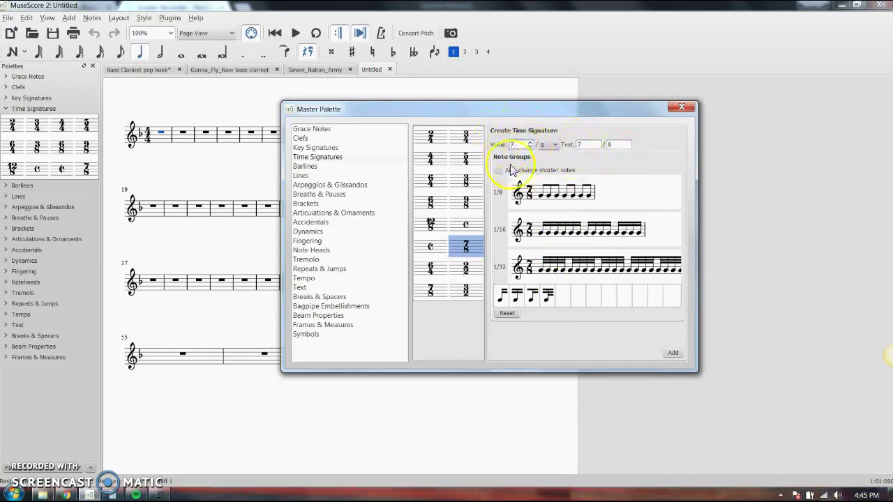
Step: Set the Create Time Signature numerator to 7 using its spin arrows
click(530, 146)
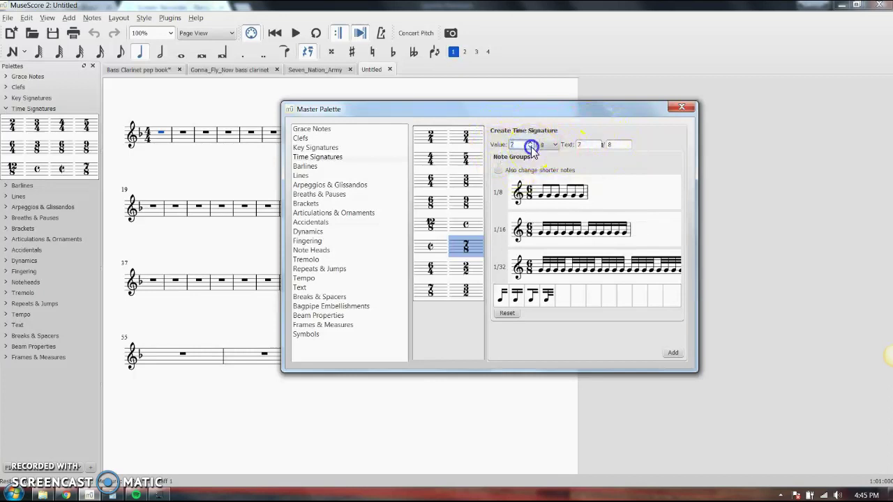
click(530, 147)
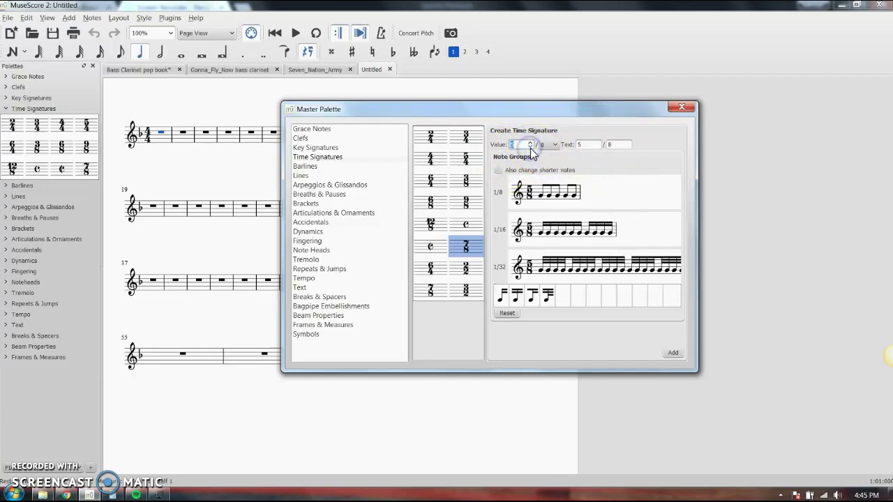
click(531, 146)
click(531, 146)
click(531, 146)
click(531, 146)
click(531, 143)
click(531, 142)
click(531, 142)
click(531, 142)
click(530, 143)
click(531, 142)
Step: Set the denominator to 4, add the 7/4 signature, and place it in Time Signatures
click(554, 144)
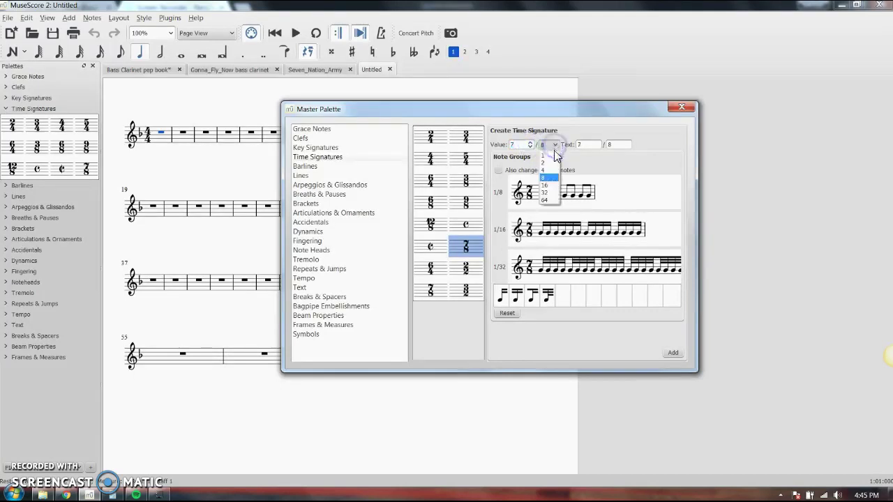
click(551, 170)
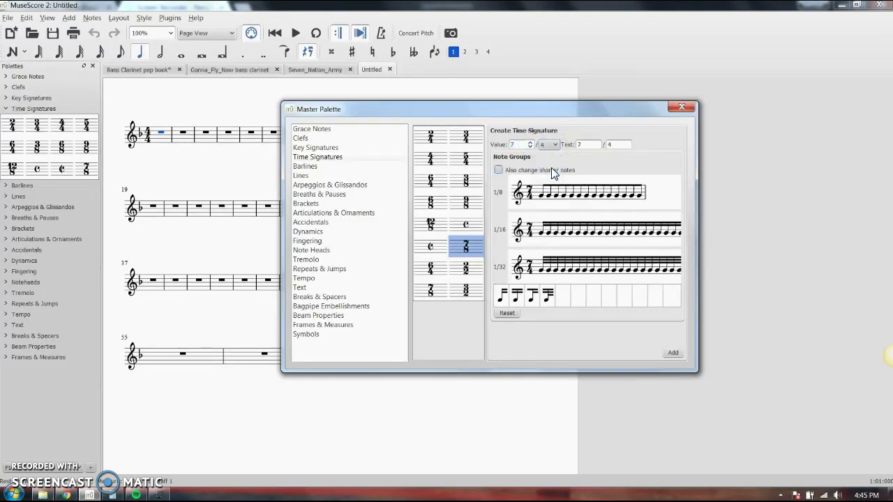
click(673, 352)
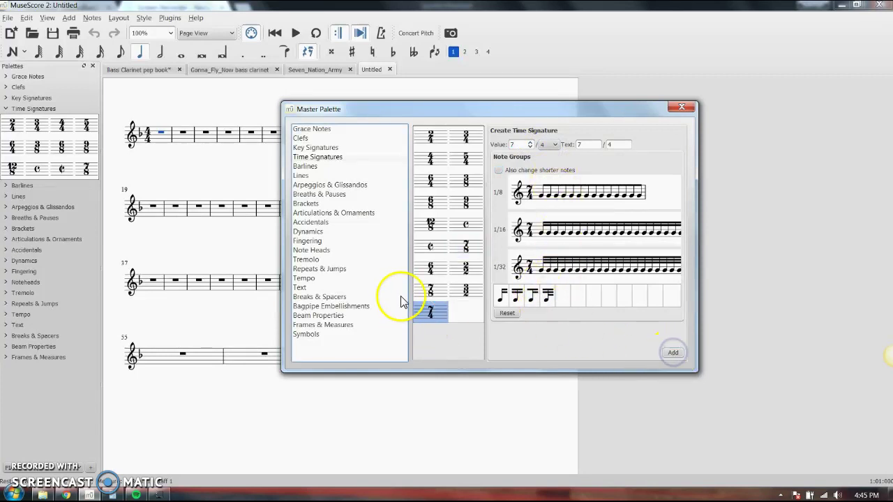
click(70, 151)
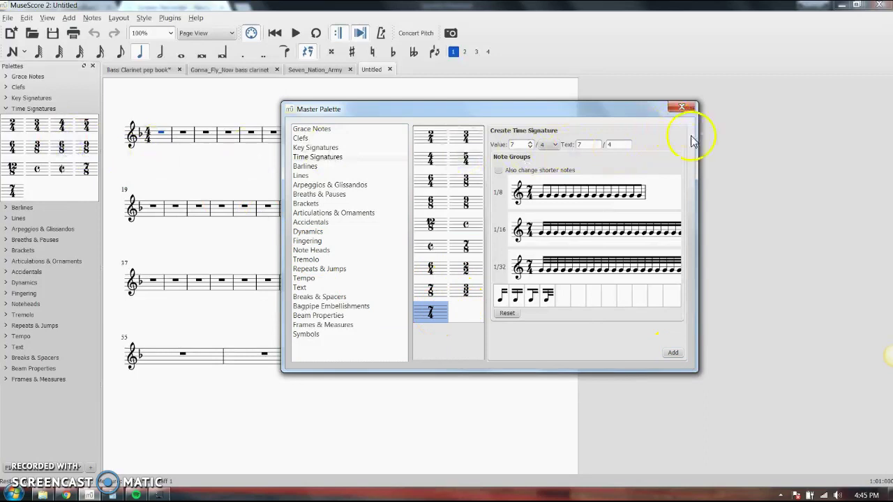
Step: Browse the Symbols, Frames & Measures, Beam Properties, Bagpipe Embellishments and Breaks & Spacers collections
click(307, 335)
drag(682, 157, 679, 172)
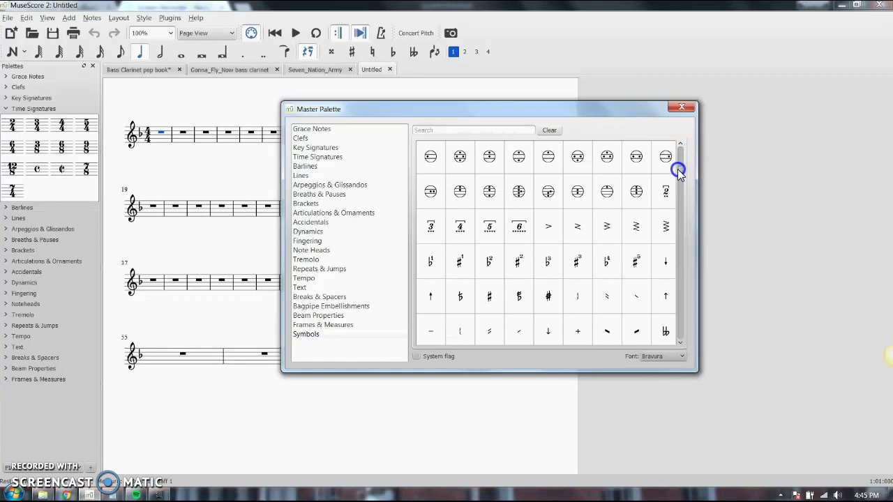
click(678, 172)
scroll(549, 295, down, 2)
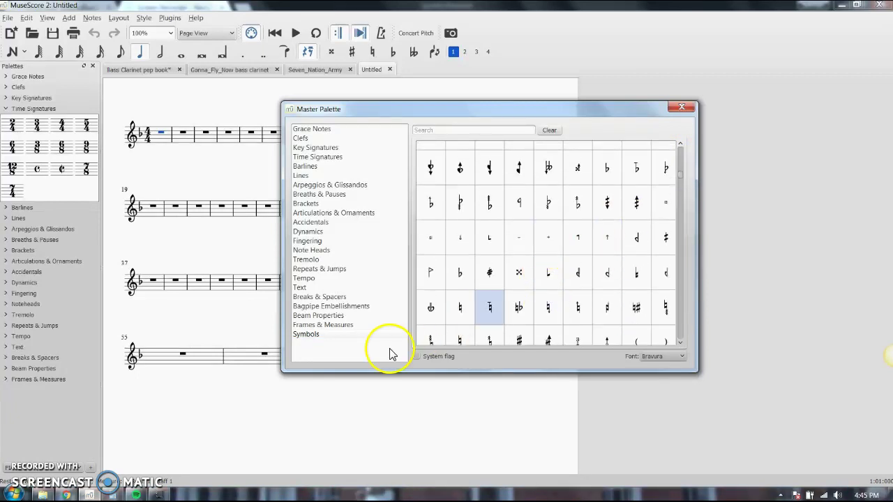
click(341, 325)
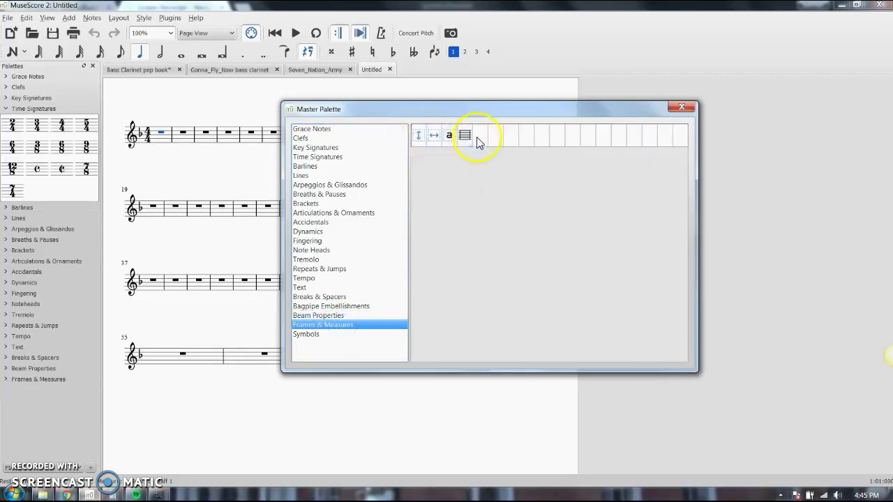
click(329, 315)
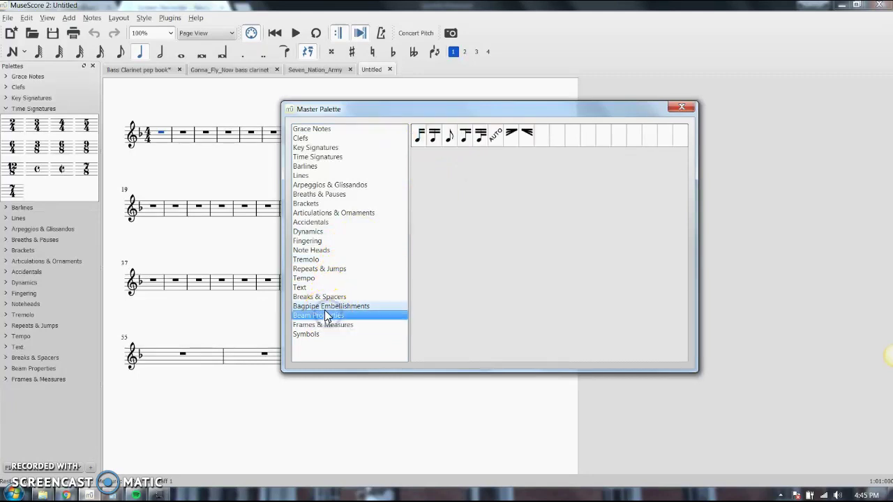
click(325, 307)
click(322, 297)
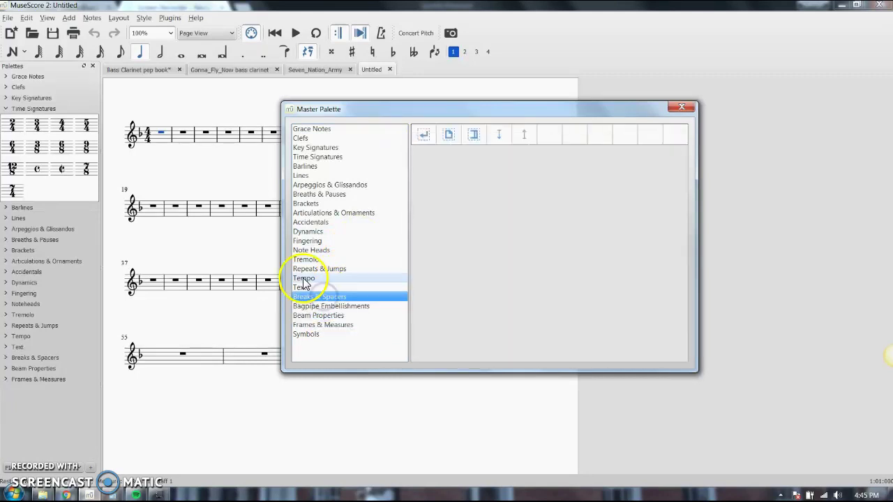
Step: Browse Tempo, Tremolo, Dynamics, Text, Articulations, Breaths and Fingering, then return to Time Signatures
click(304, 278)
click(313, 259)
click(311, 231)
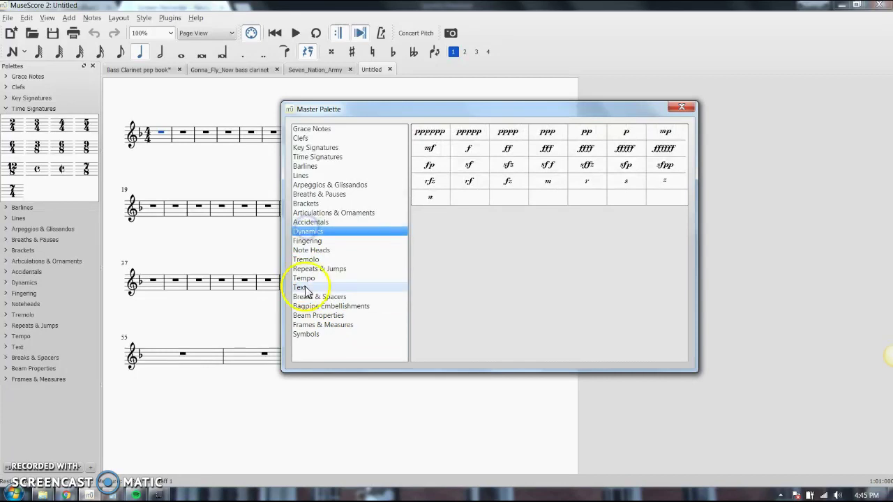
click(301, 288)
click(319, 212)
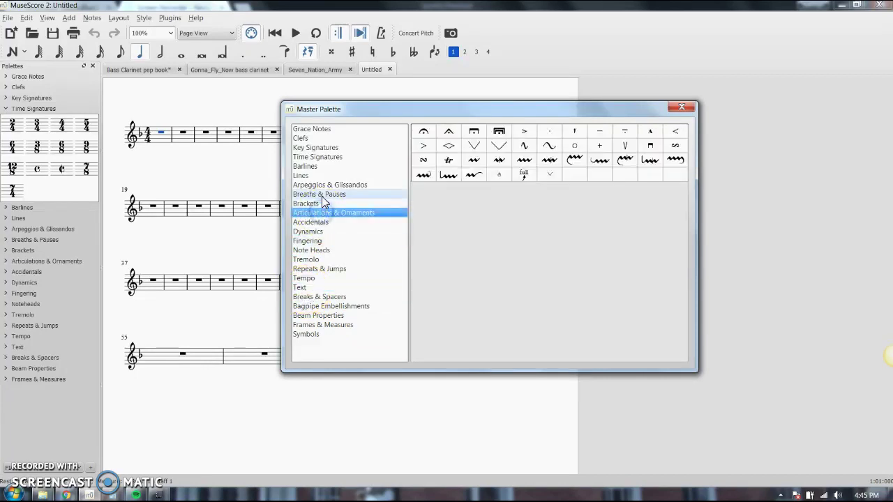
click(321, 194)
click(318, 240)
click(317, 157)
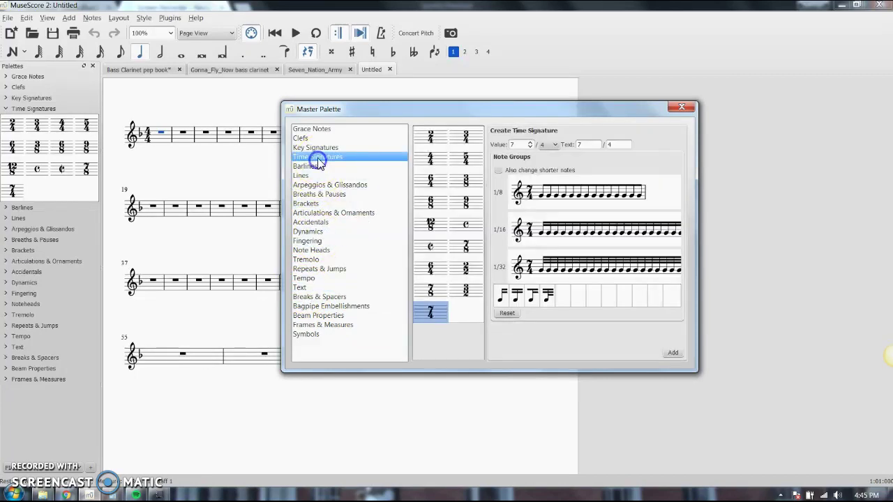
Step: Close the Master Palette, collapse Time Signatures, and move Barlines up above Key Signatures
click(695, 106)
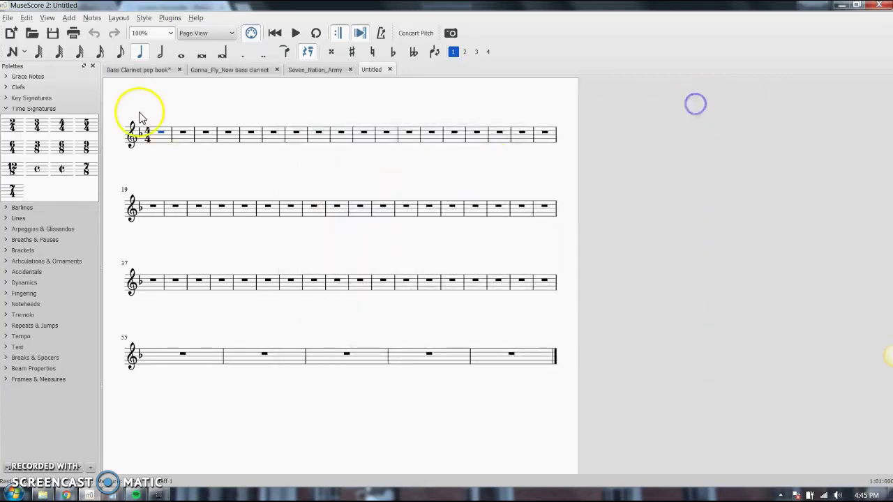
click(21, 108)
click(22, 120)
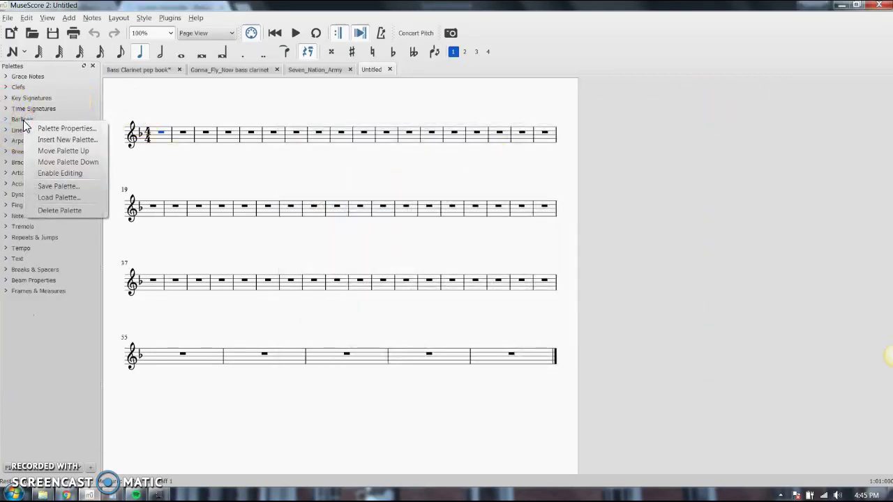
click(59, 151)
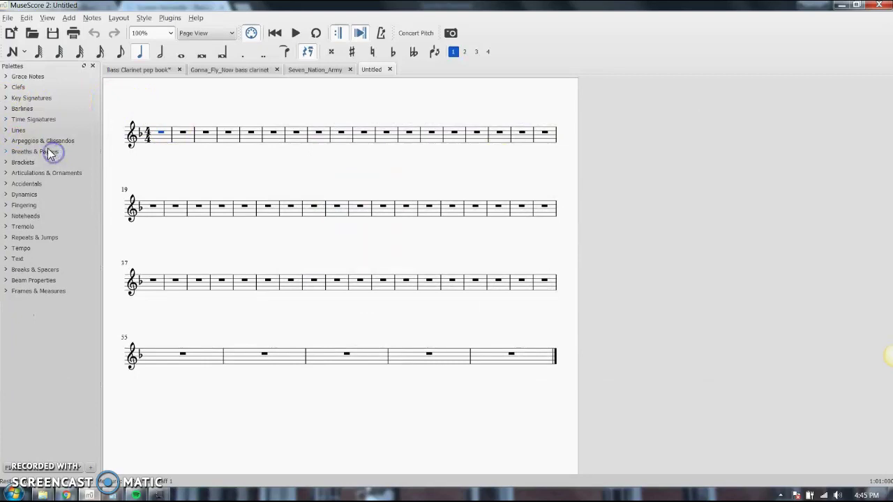
right_click(20, 109)
click(30, 138)
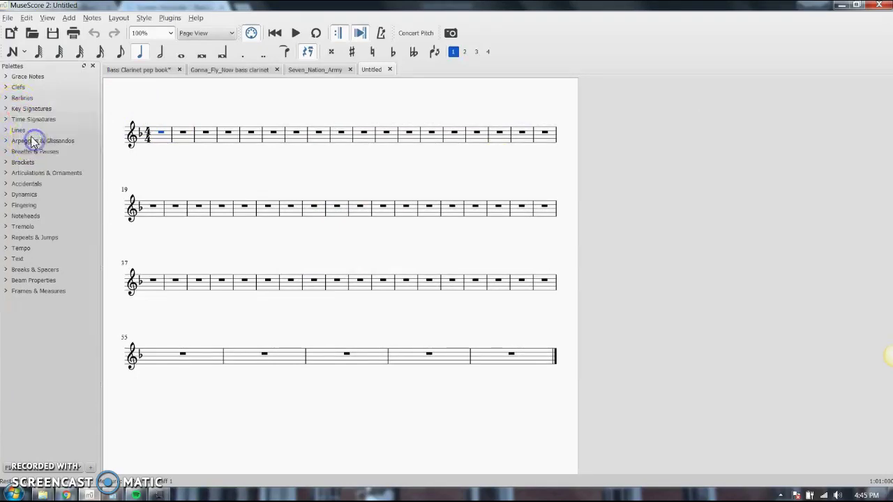
Step: Move Barlines back down below Time Signatures and dismiss the palette menu
right_click(22, 98)
click(53, 139)
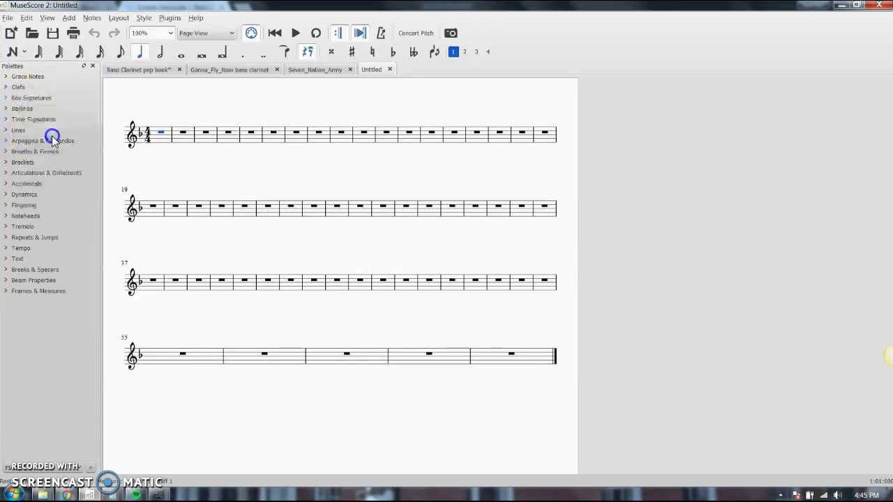
right_click(30, 111)
click(53, 149)
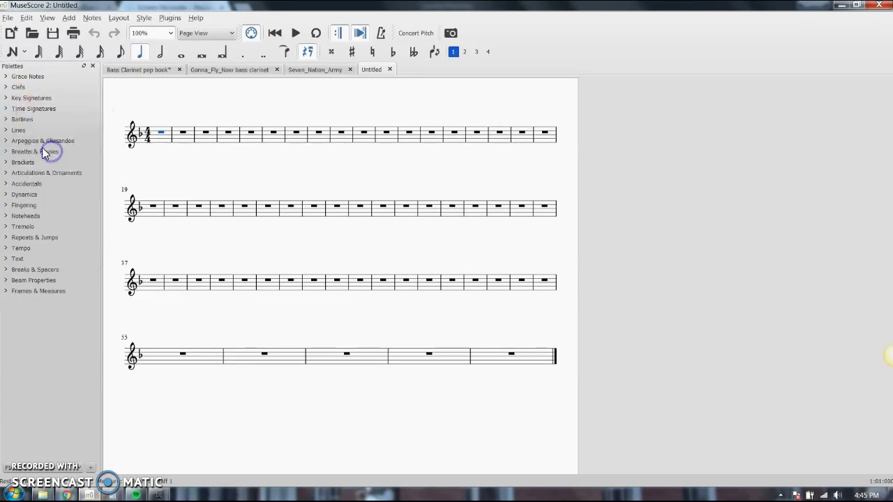
right_click(19, 131)
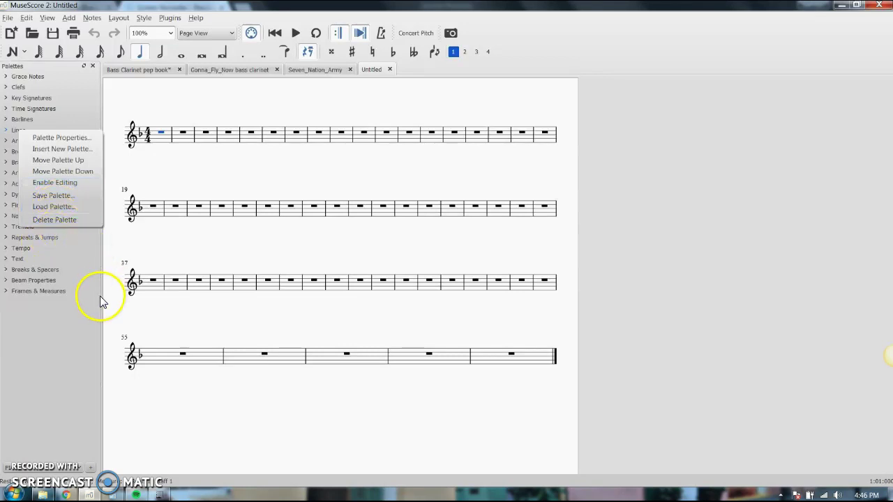
click(27, 366)
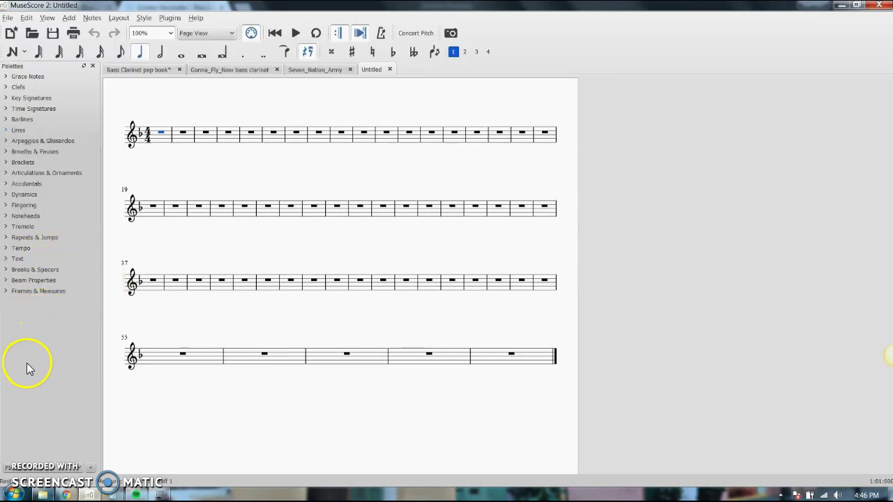